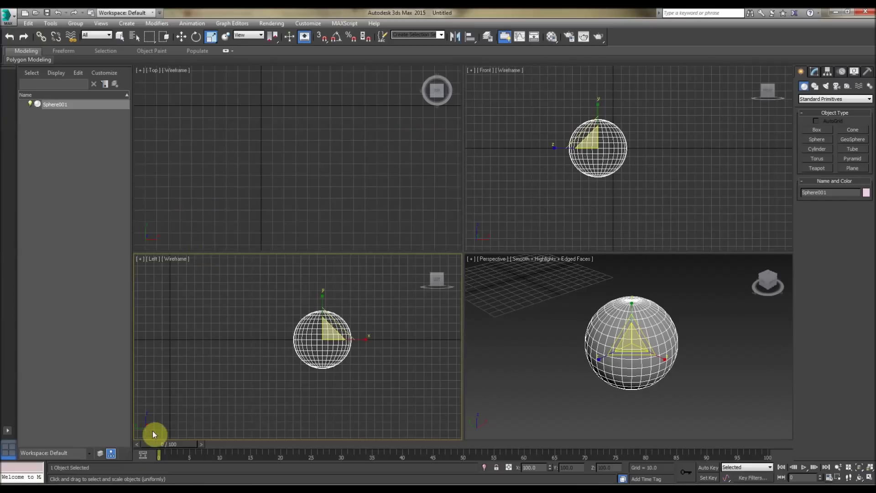
- Scrub the time slider and review the frame rate, playback and animation range options in the time configuration settings
mouse_move(162, 445)
mouse_down()
mouse_move(433, 436)
mouse_move(193, 455)
mouse_move(172, 434)
mouse_up()
drag(169, 446, 133, 451)
middle_drag(528, 321, 495, 307)
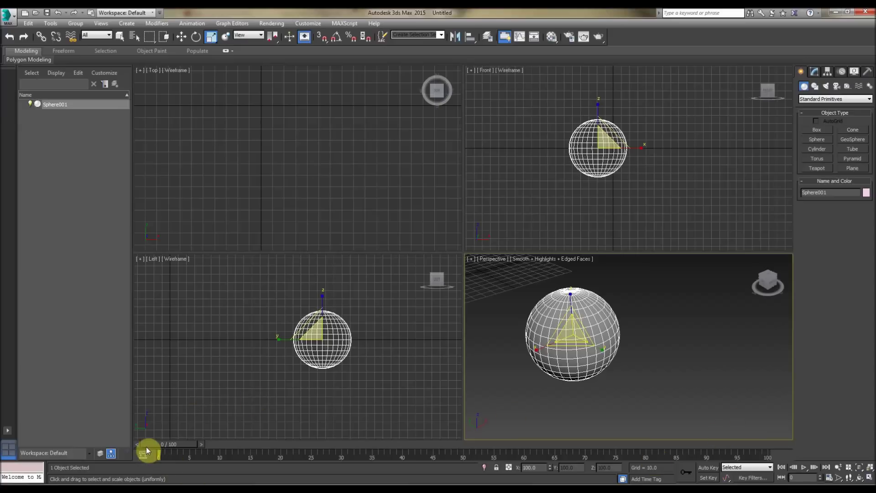
key(q)
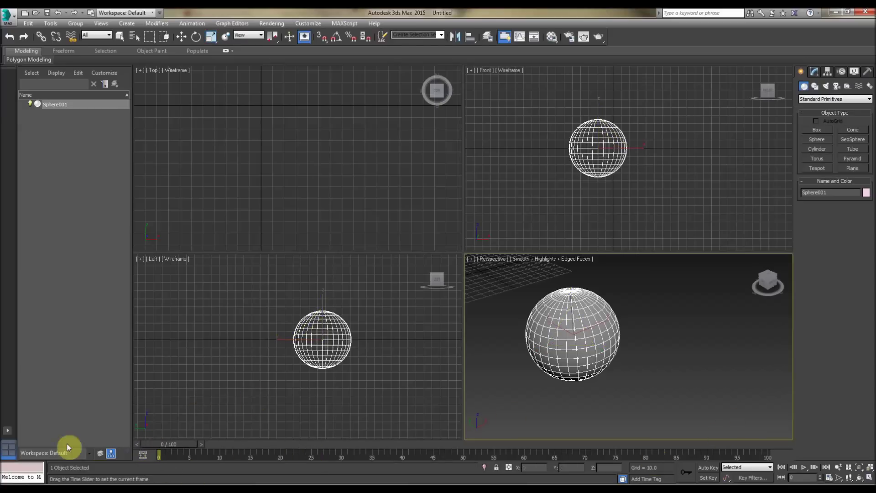
drag(163, 445, 177, 461)
drag(240, 465, 84, 434)
key(r)
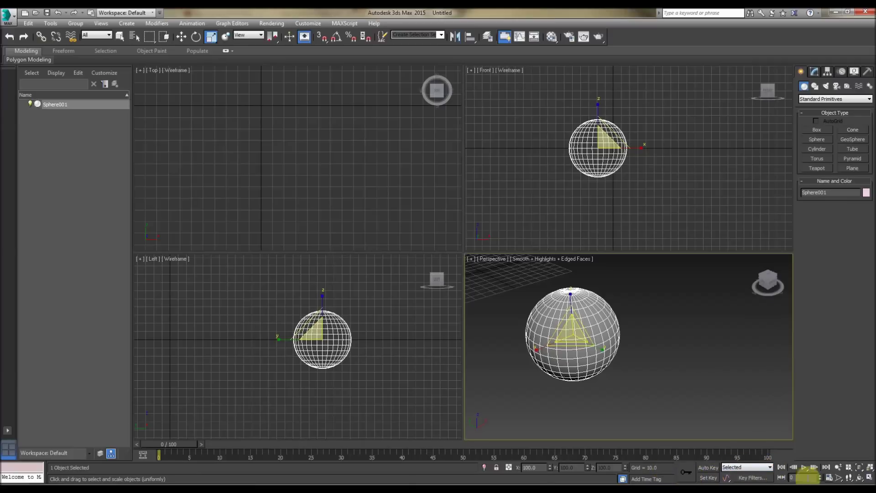
click(830, 477)
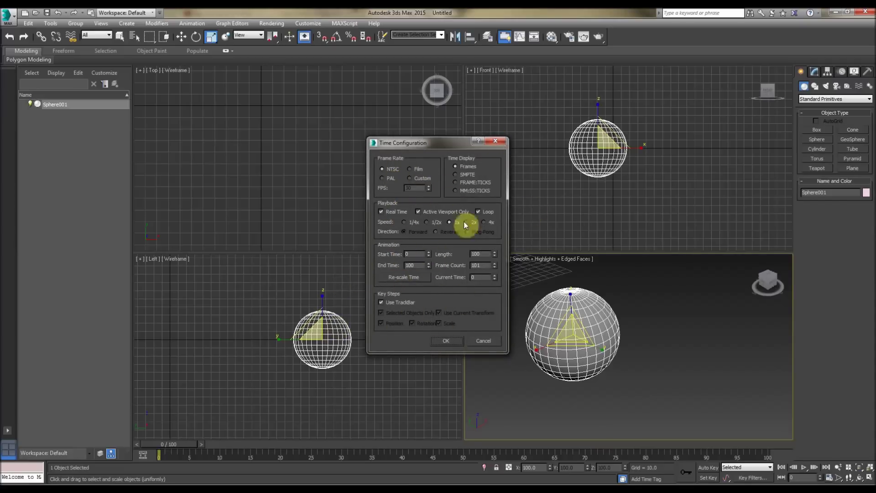
click(496, 141)
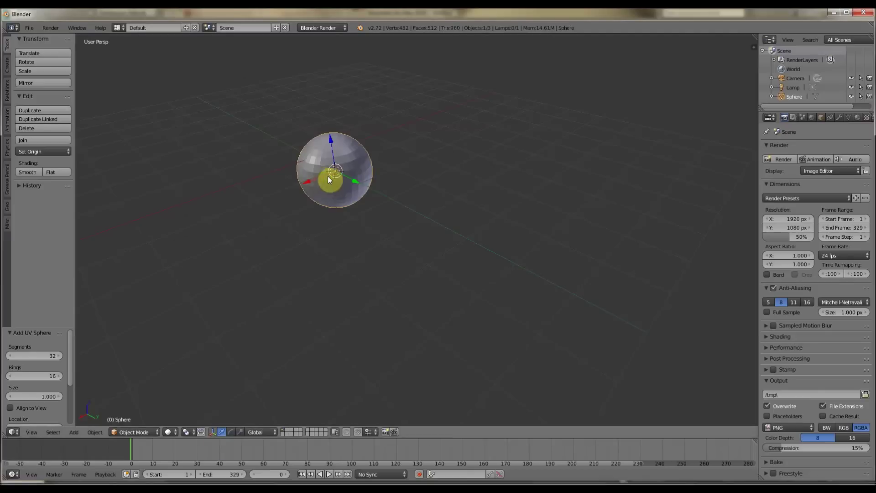
- Switch to Blender, scrub through the timeline and set the current frame to 5
middle_drag(329, 176, 340, 191)
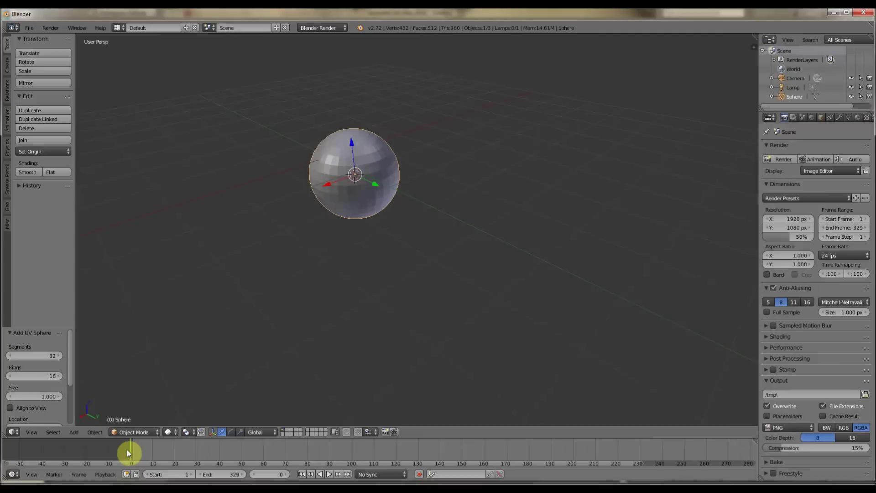
drag(141, 449, 242, 447)
drag(269, 474, 260, 474)
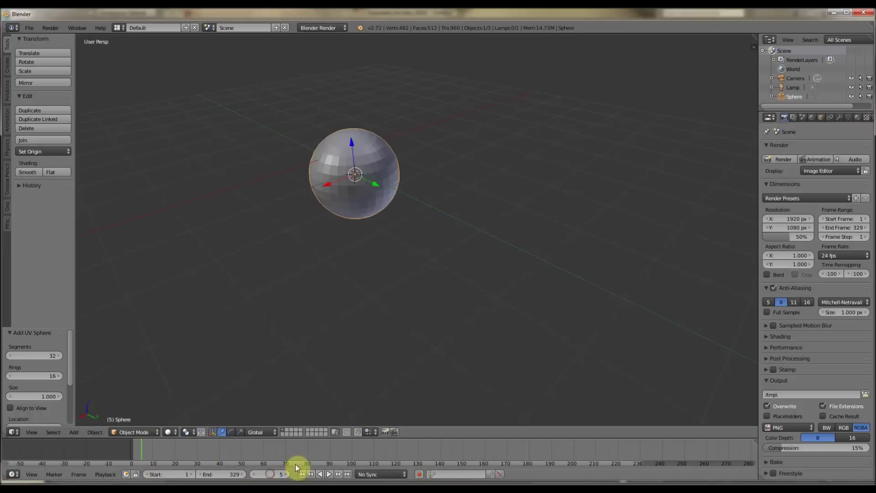
- Set the animation's start frame to 0 and its end frame to 311
click(159, 476)
mouse_move(158, 478)
mouse_down()
mouse_move(182, 477)
mouse_move(159, 477)
mouse_up()
drag(213, 475, 215, 474)
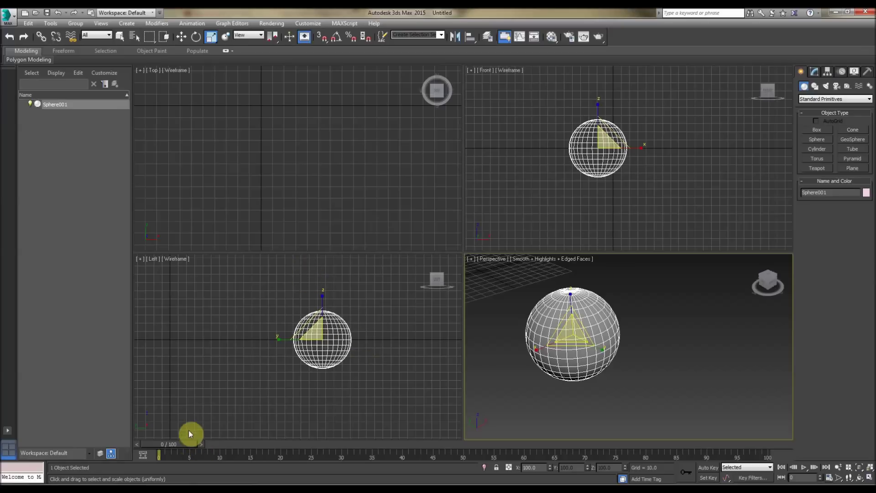
- Switch to 3ds Max, turn on Auto Key and move the sphere to a new position at frame 57
key(F5)
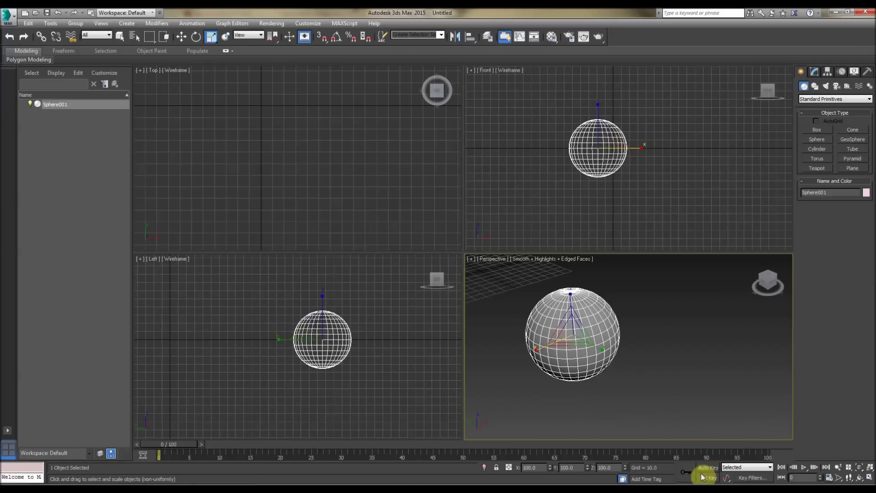
click(701, 472)
key(r)
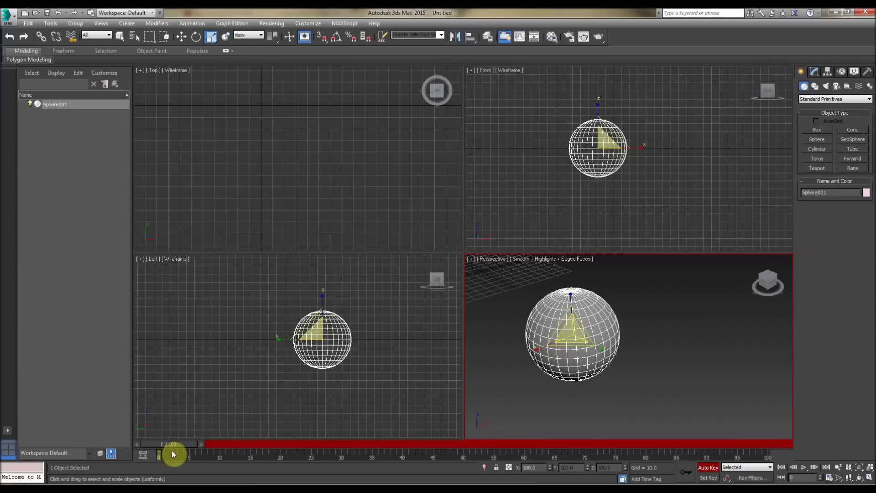
drag(167, 443, 505, 431)
right_click(514, 334)
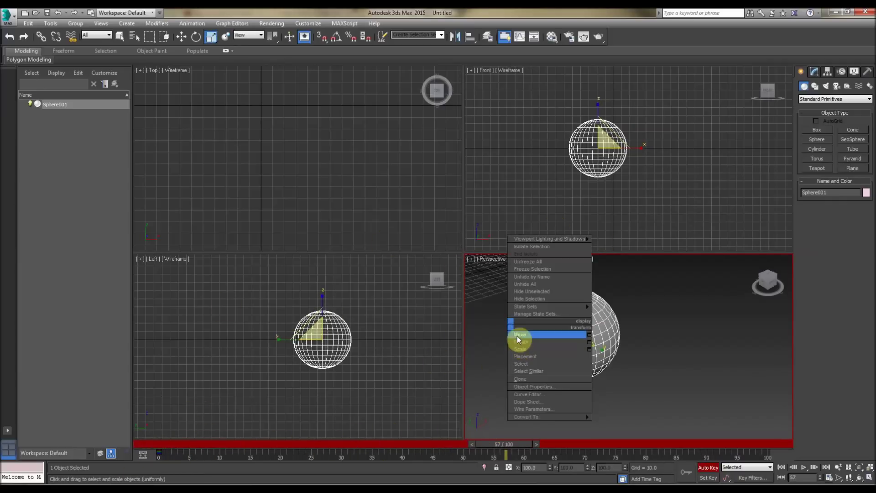
click(566, 335)
drag(561, 322, 675, 379)
scroll(595, 343, down, 2)
- Return to frame 4 and play back the sphere's movement animation
drag(504, 443, 187, 454)
key(w)
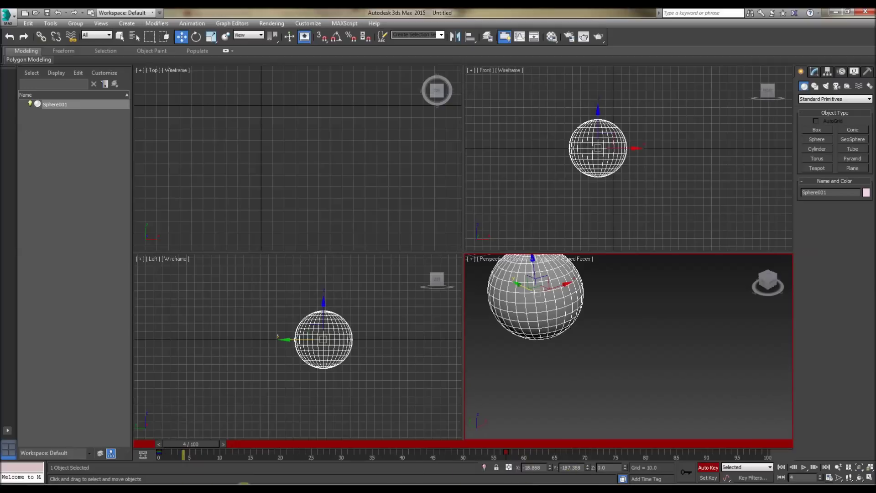
click(804, 467)
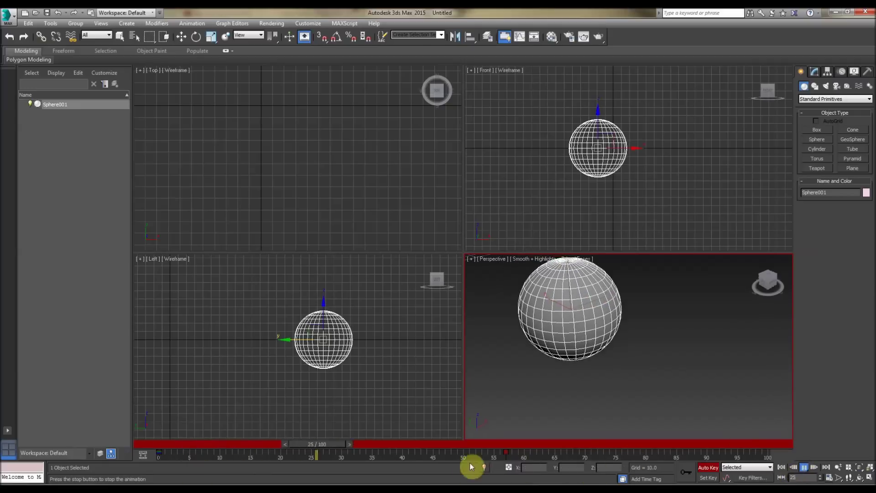
click(395, 445)
- Record a rotation key at frame 66 by rotating the sphere to about 84 degrees on X
drag(403, 444, 563, 443)
key(w)
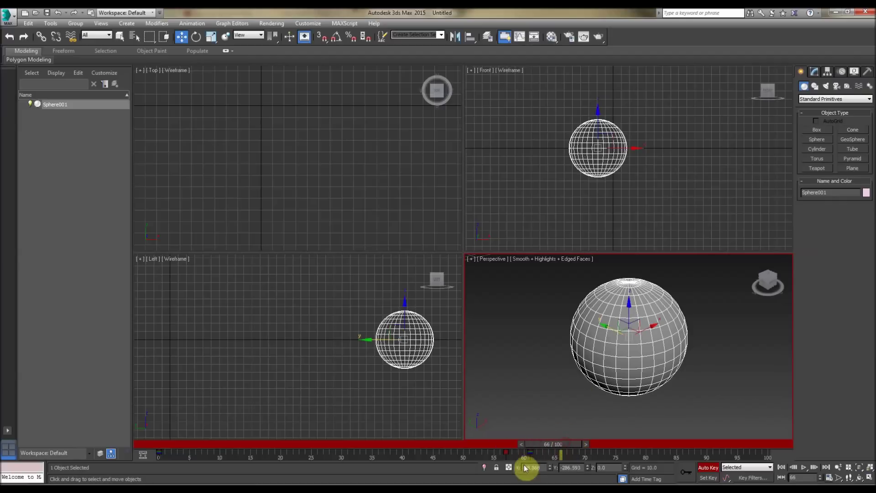
click(196, 37)
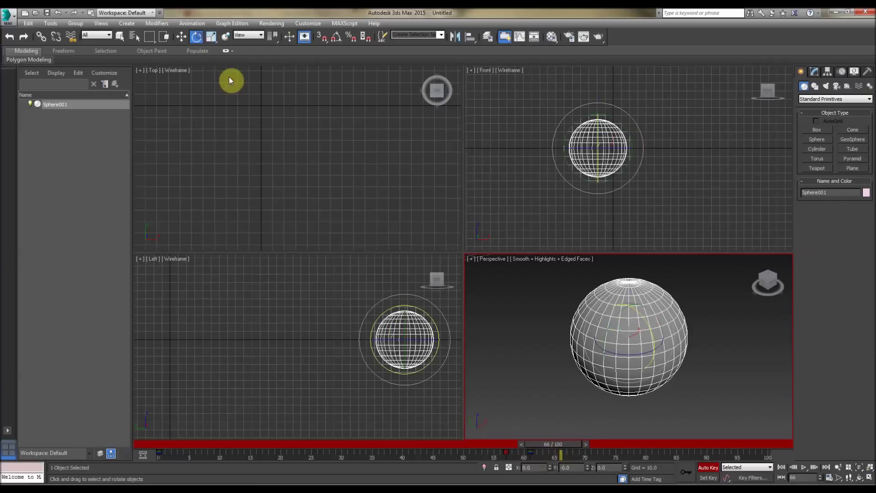
drag(625, 308, 615, 357)
- Record a scale key at frame 72 by scaling the sphere uniformly to about 207 percent
mouse_move(564, 443)
mouse_down()
mouse_move(527, 445)
mouse_move(567, 443)
mouse_up()
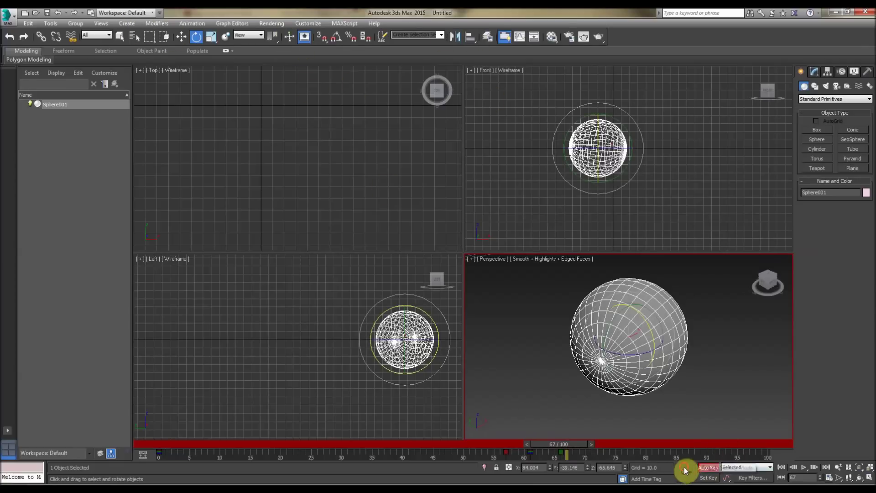
drag(570, 444, 603, 444)
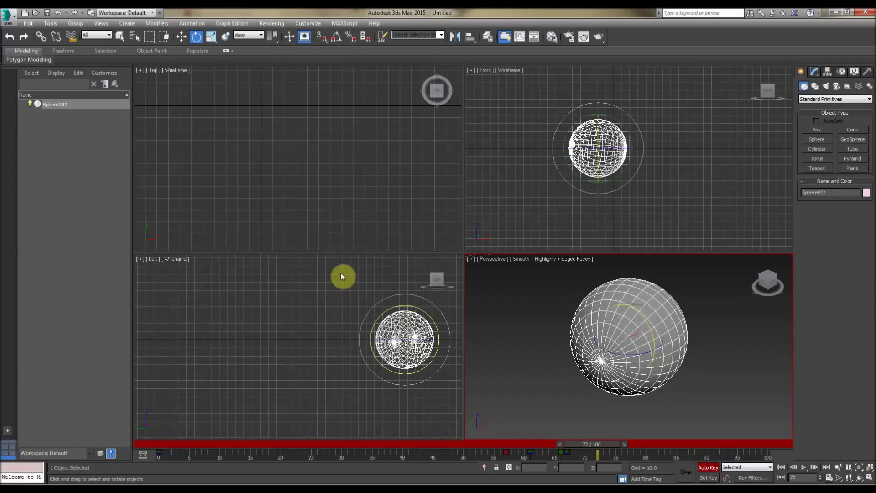
click(211, 36)
drag(621, 336, 620, 288)
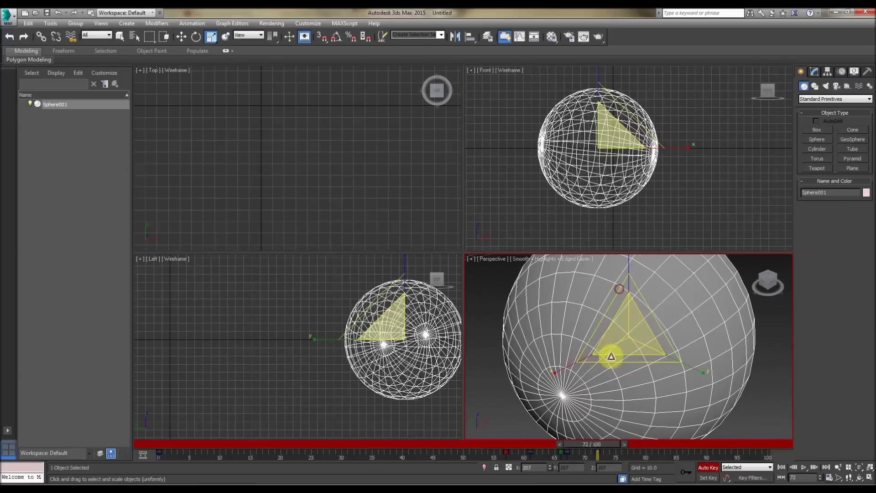
- Turn off Auto Key, play the sphere animation from frame 0 and return to the start
drag(595, 446, 135, 473)
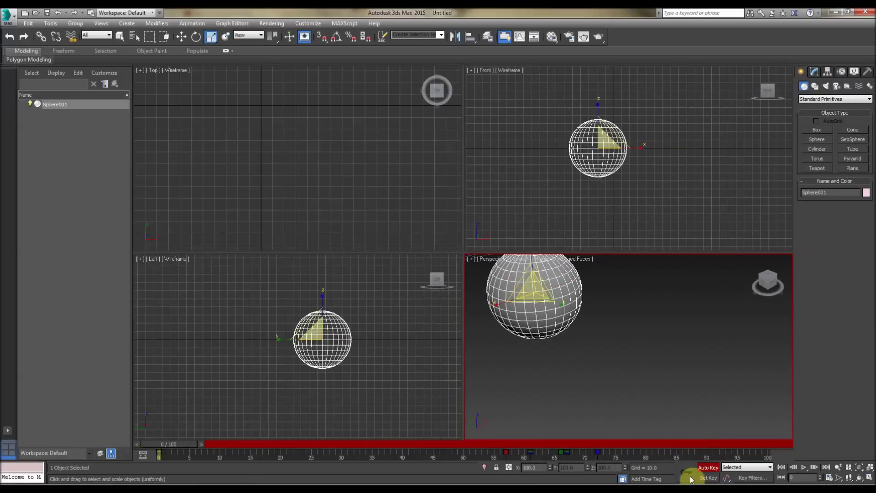
click(707, 467)
click(804, 468)
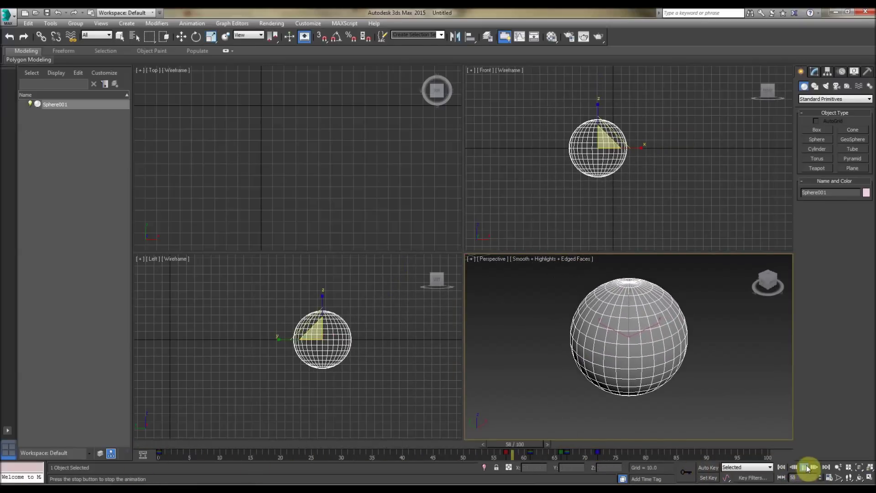
click(805, 468)
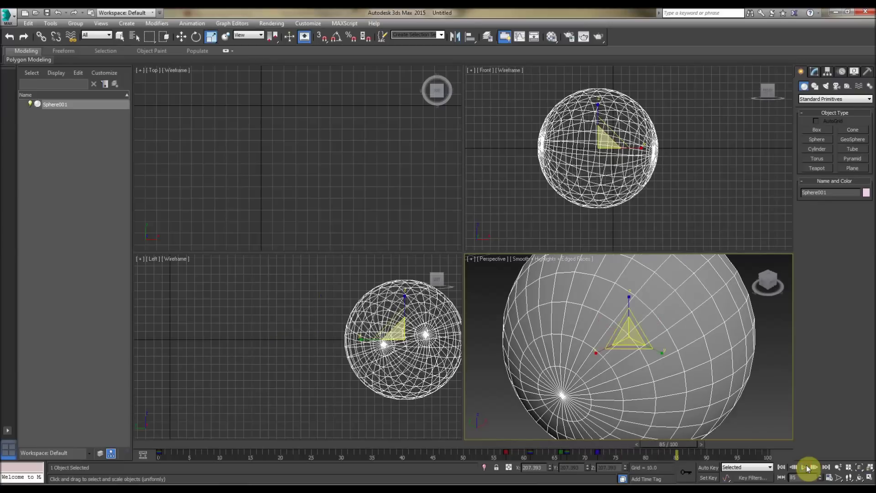
click(781, 467)
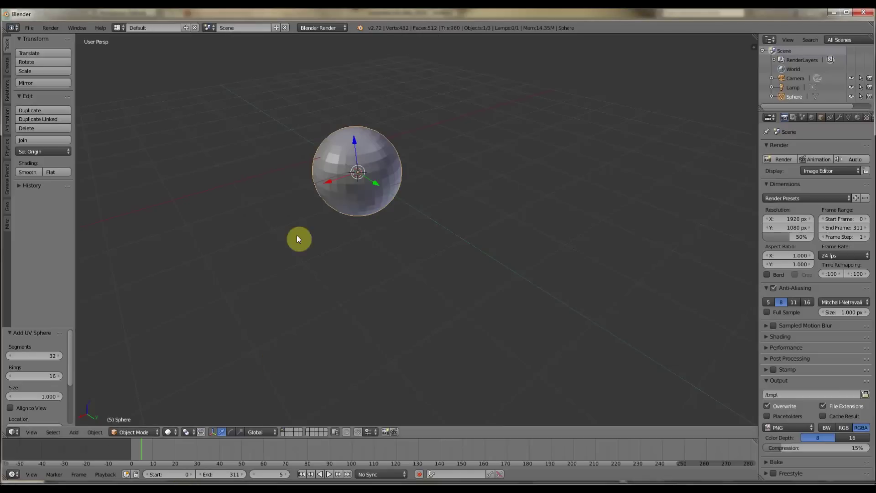
- Switch to Blender and insert a LocRot keyframe for the sphere at frame 4
middle_drag(299, 239, 349, 235)
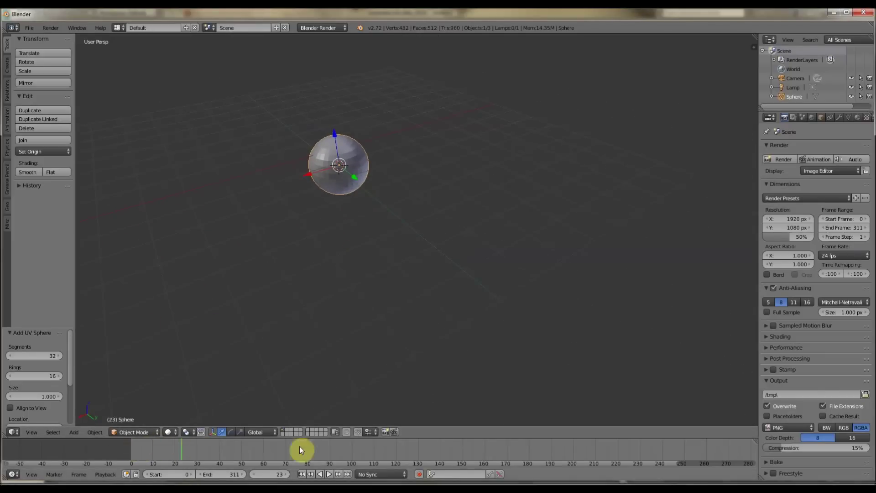
drag(155, 459, 141, 456)
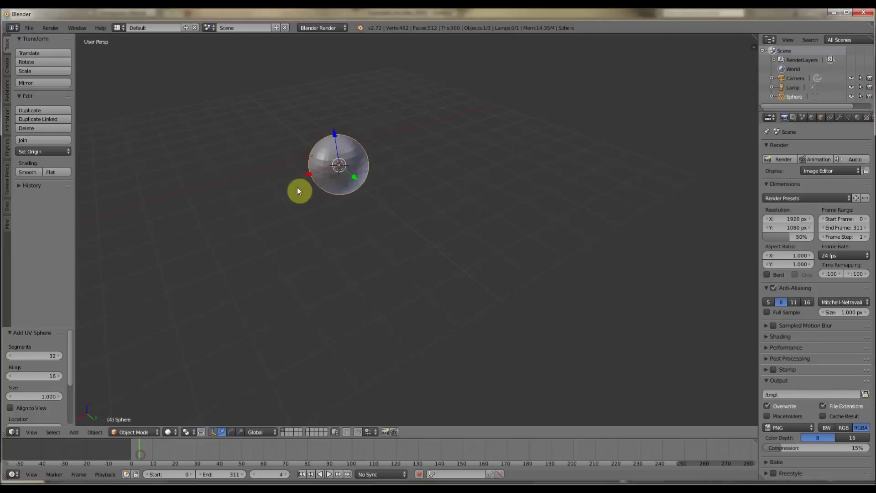
middle_drag(322, 150, 274, 218)
key(i)
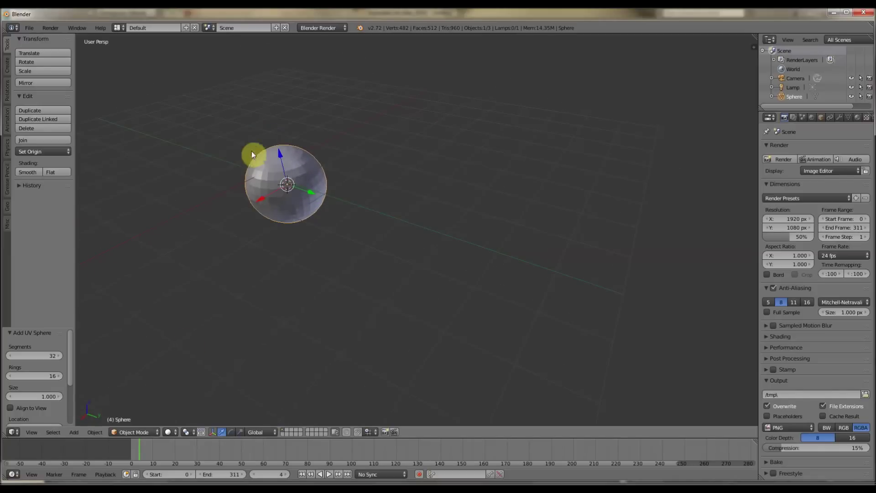
key(i)
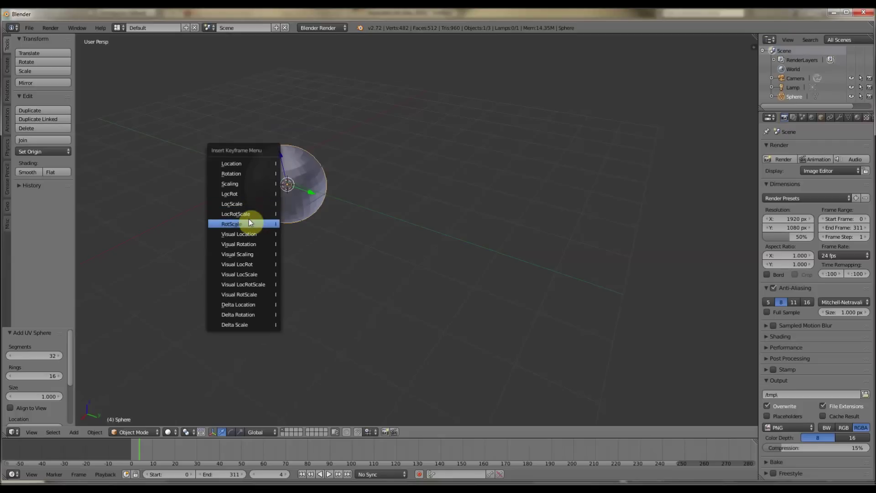
click(231, 193)
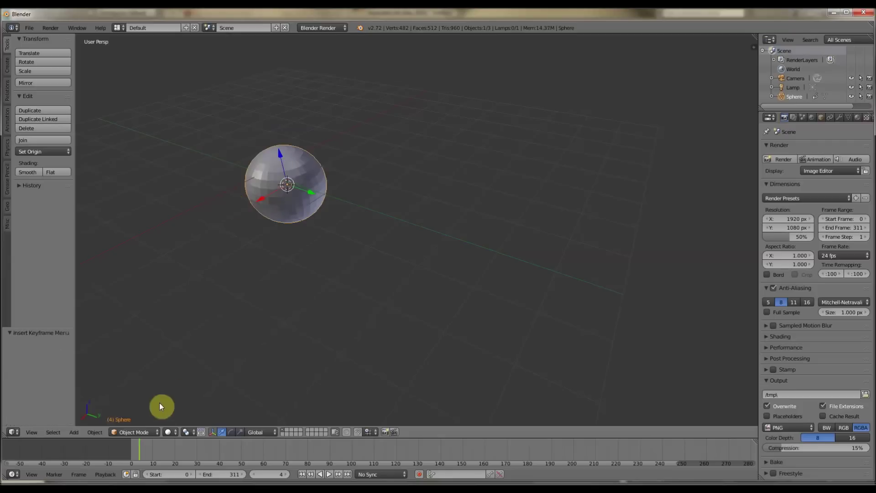
- Insert a second LocRot keyframe for the sphere at frame 100
click(149, 446)
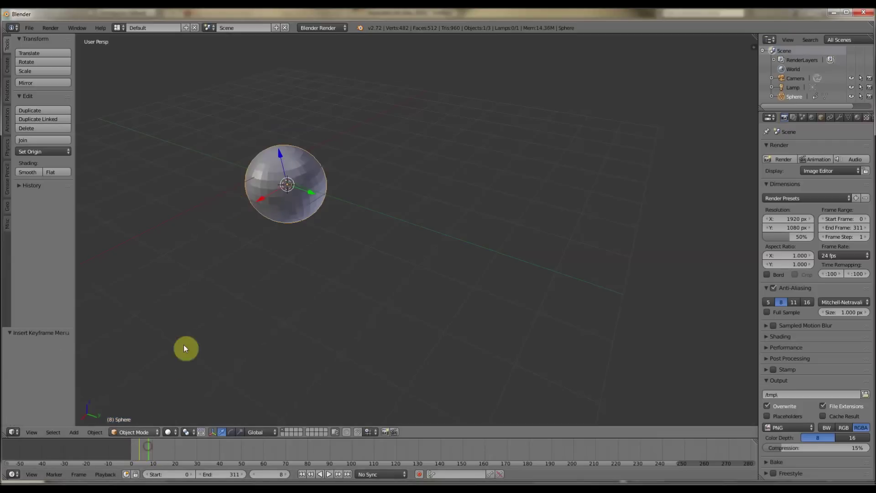
click(150, 451)
drag(149, 451, 354, 467)
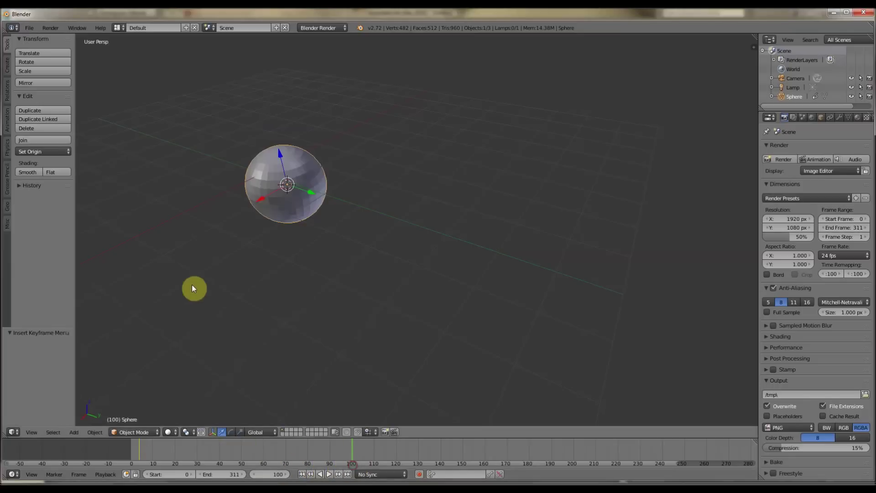
key(i)
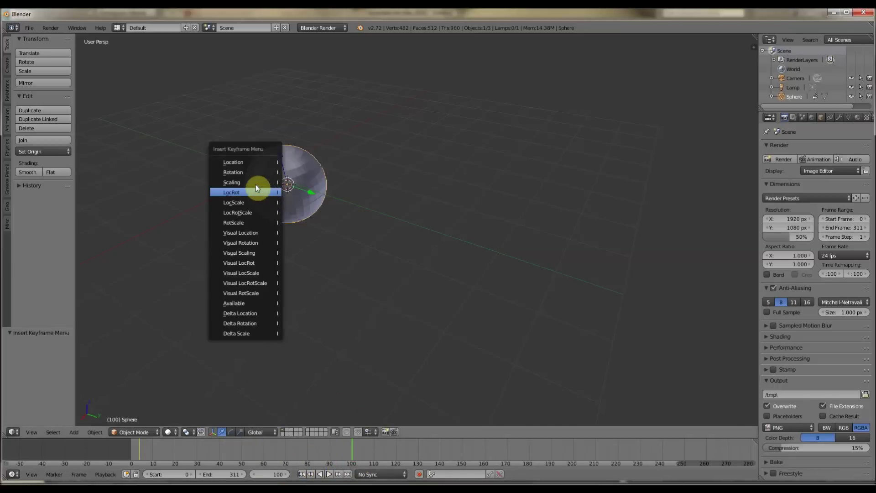
click(245, 192)
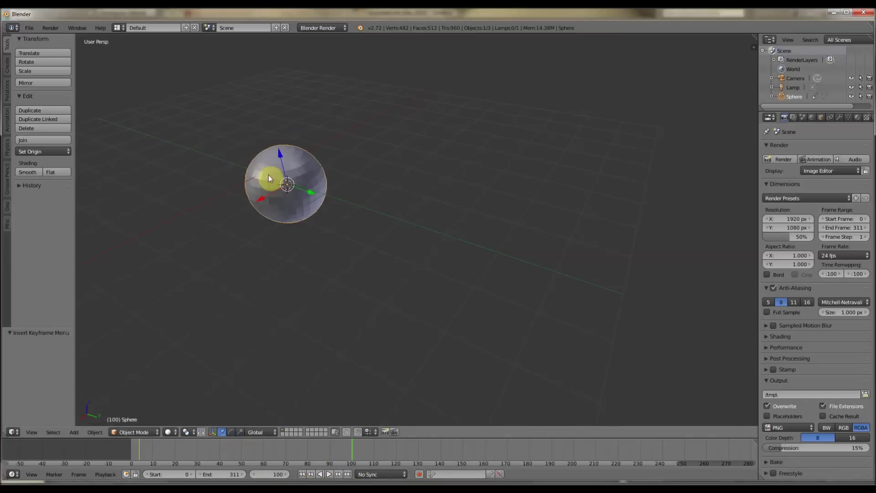
- Rotate the sphere about 91 degrees at frame 100 and record the new pose with a LocRot keyframe
key(r)
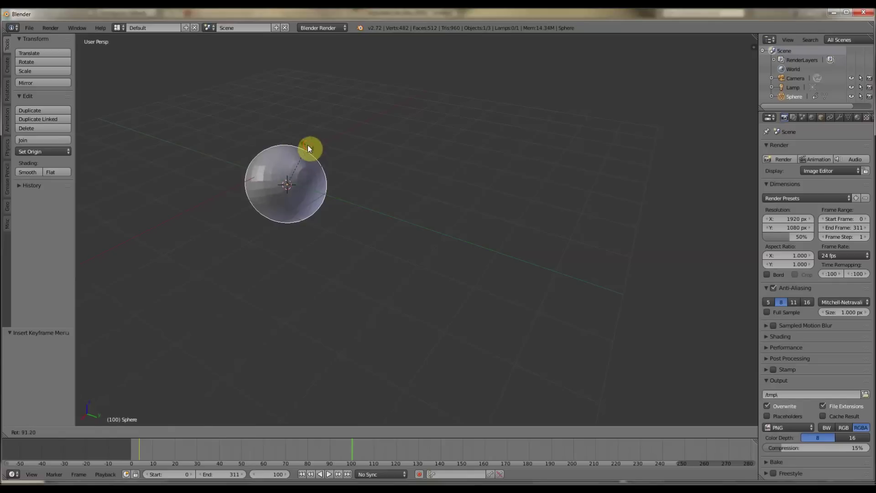
click(308, 145)
key(i)
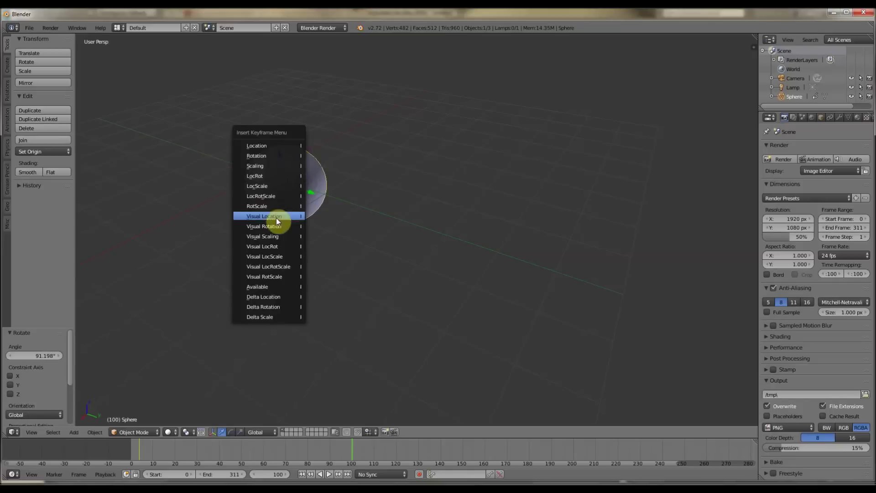
click(271, 176)
- Insert a Location keyframe for the sphere at frame 106
mouse_move(350, 451)
mouse_down()
mouse_move(111, 465)
mouse_move(357, 447)
mouse_move(156, 456)
mouse_move(330, 465)
mouse_up()
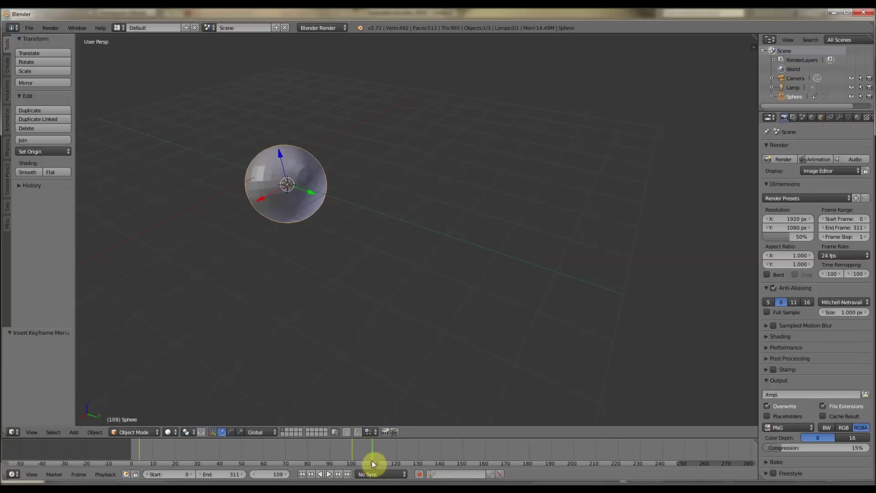
drag(371, 460, 366, 458)
key(i)
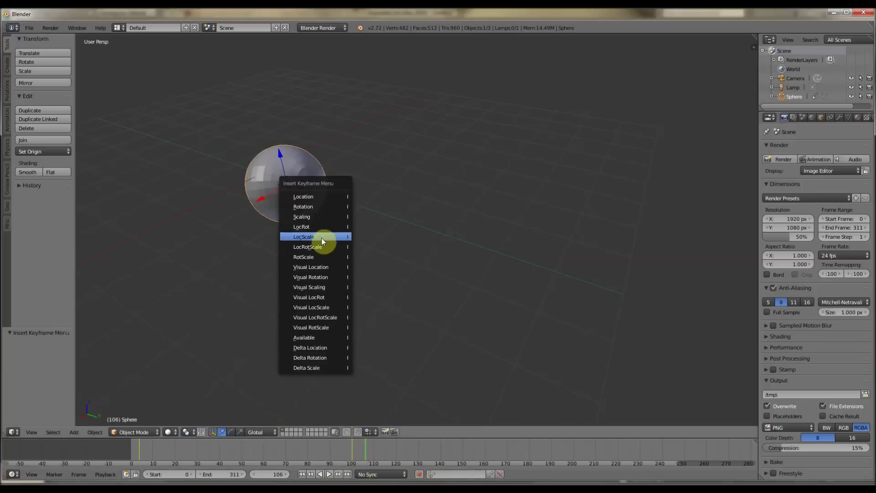
click(311, 195)
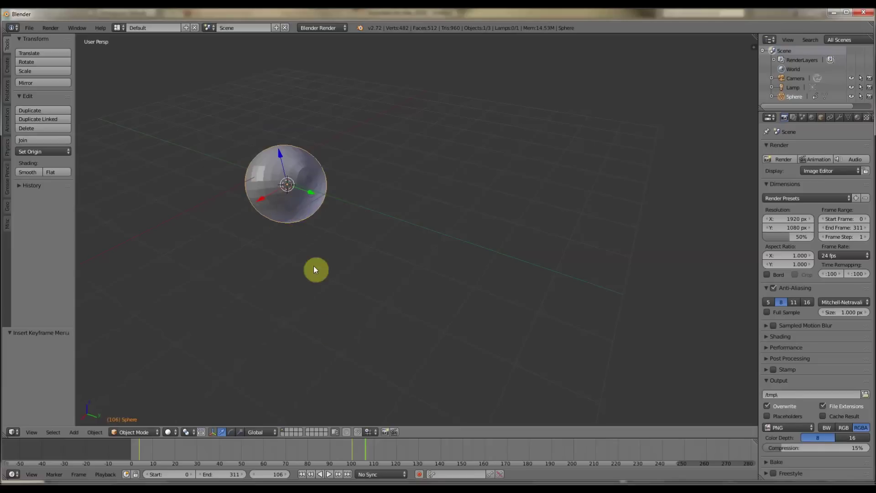
- At frame 160, move the sphere about 5.645 units along Y and insert a Location keyframe
drag(484, 448, 485, 448)
drag(304, 189, 520, 247)
key(i)
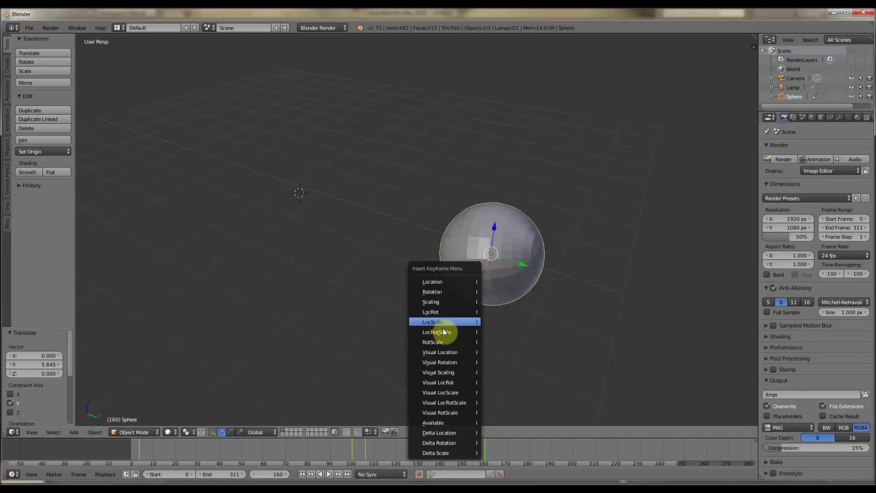
click(432, 282)
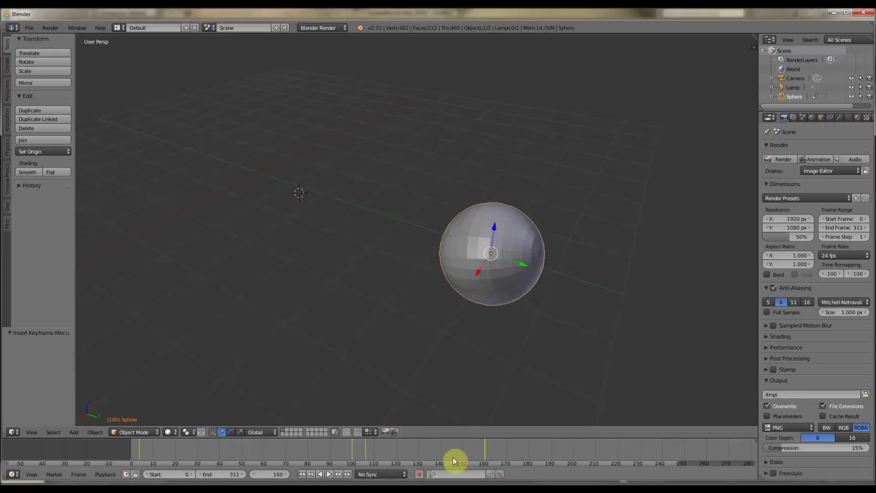
- Play the sphere animation from frame 4, stop it and return to frame 0
drag(484, 446, 198, 452)
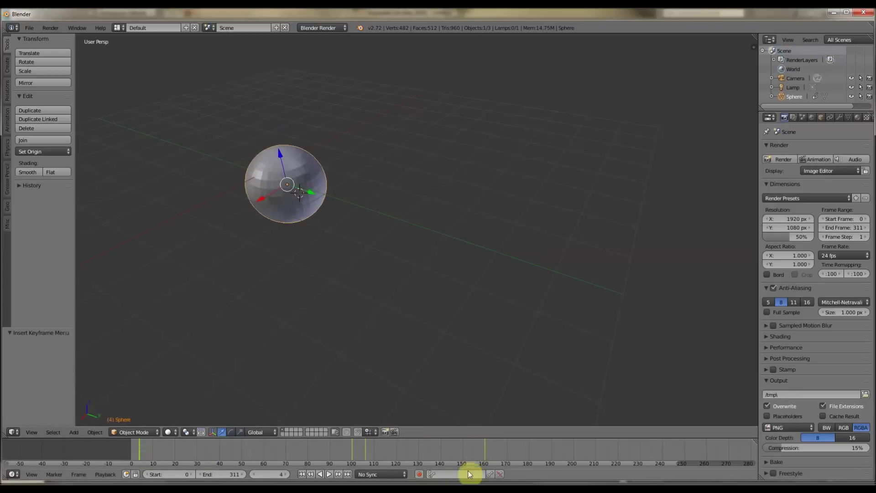
click(328, 474)
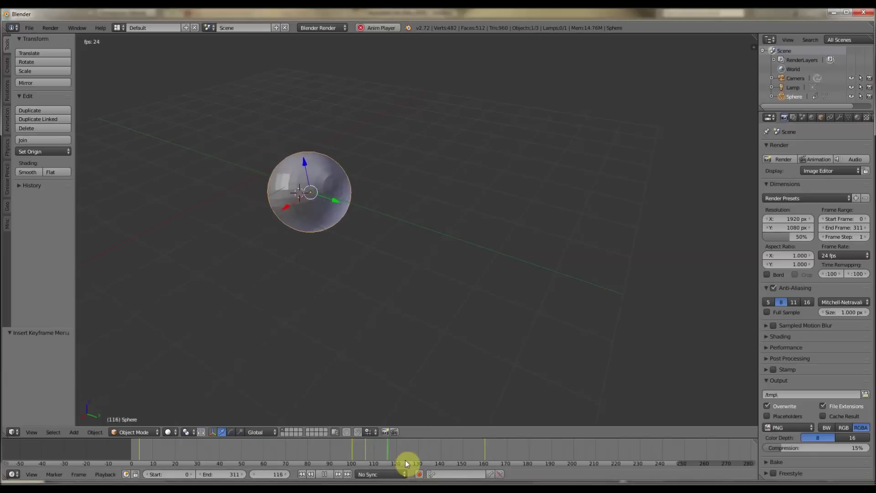
click(323, 474)
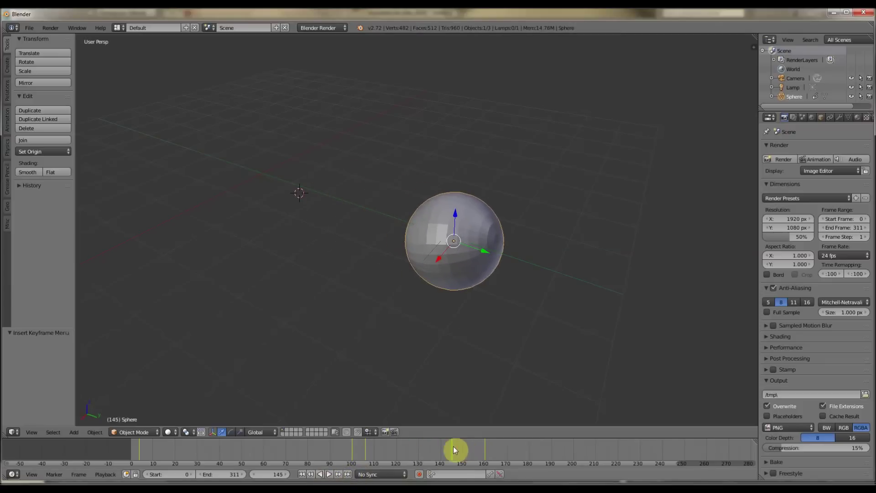
drag(453, 450, 127, 457)
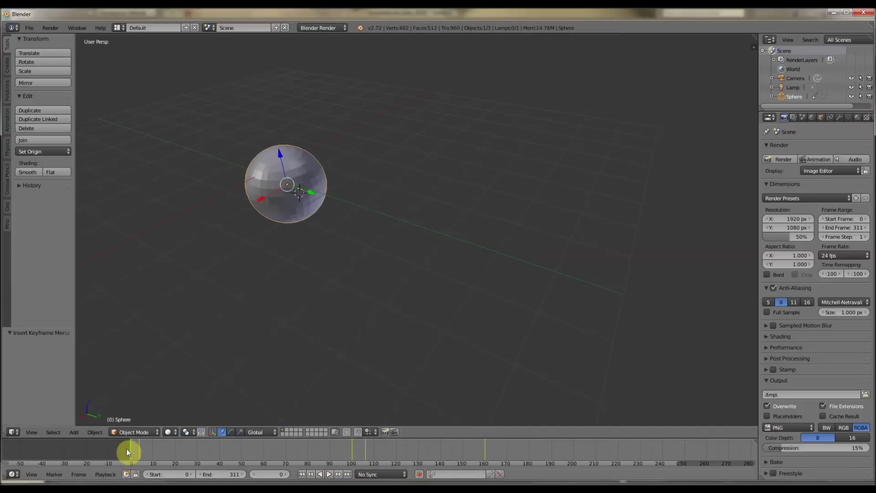
- Turn on automatic keyframing at frame 169 and move the sphere about -2.325 units along Y
drag(146, 450, 504, 456)
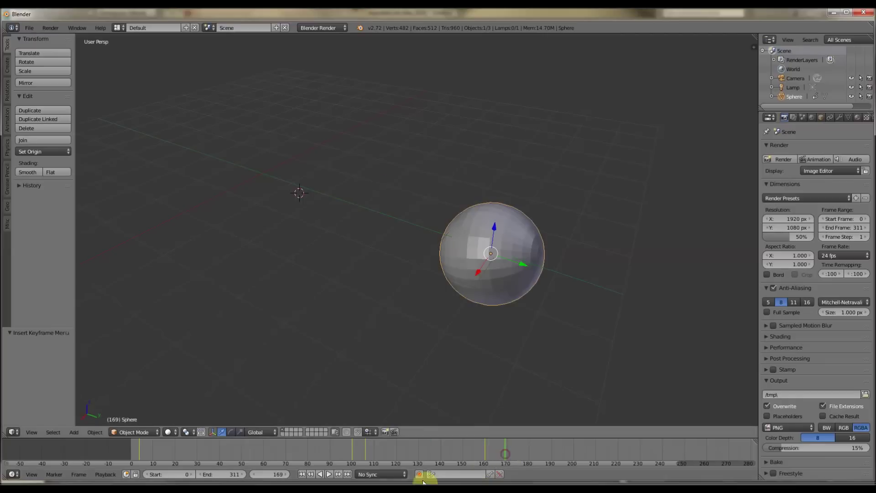
click(419, 474)
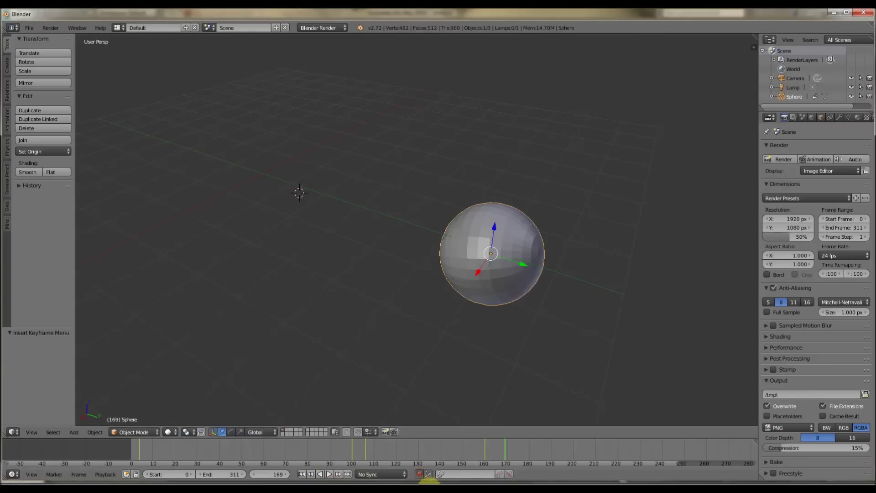
click(509, 265)
drag(535, 265, 413, 260)
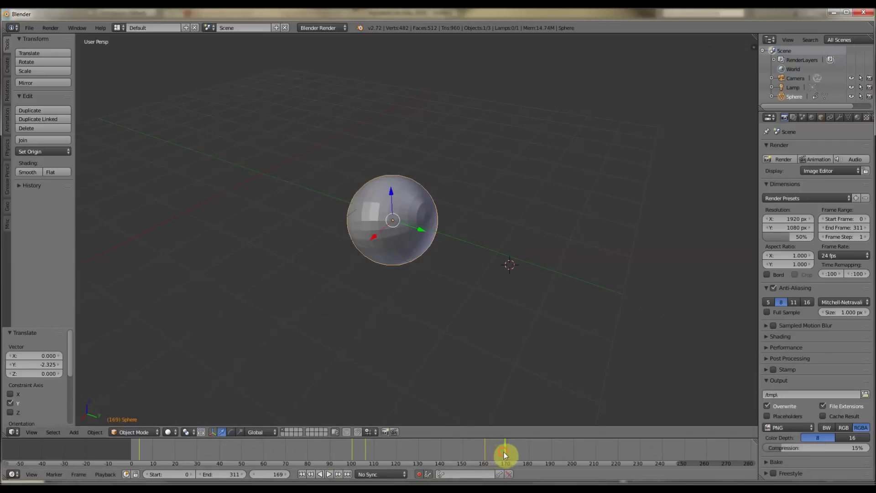
- At frame 186, move the sphere about 1.479 units along Y with automatic keying and return to frame 0
drag(504, 452, 541, 452)
drag(411, 232, 473, 242)
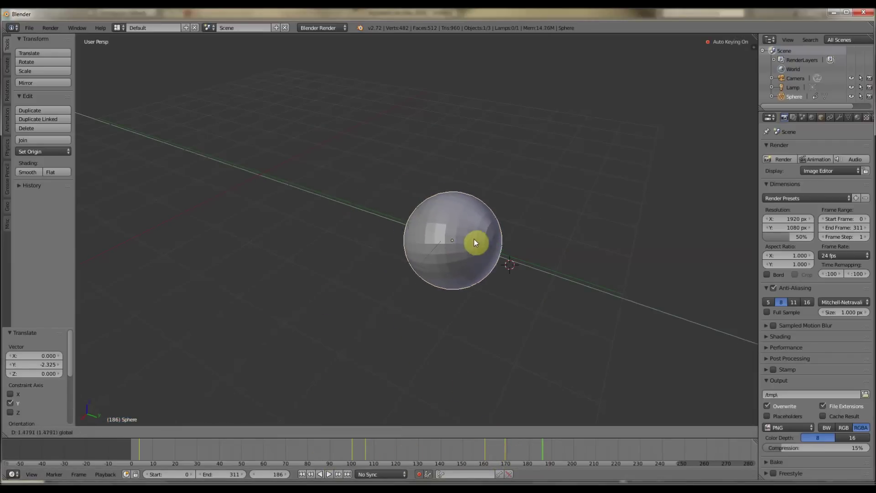
drag(541, 452, 102, 442)
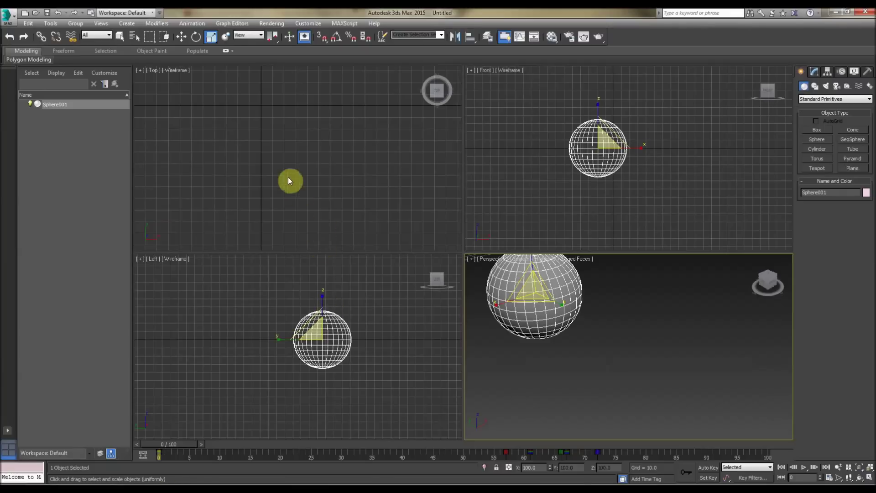
- Switch to 3ds Max, open the Mini Curve Editor below the viewports, select the sphere and close the editor
middle_drag(288, 181, 281, 186)
middle_drag(577, 309, 589, 355)
click(172, 189)
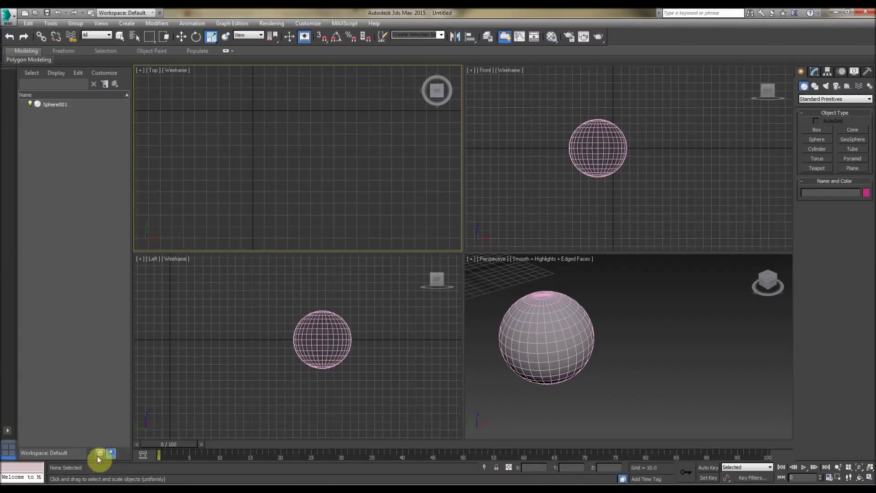
click(142, 457)
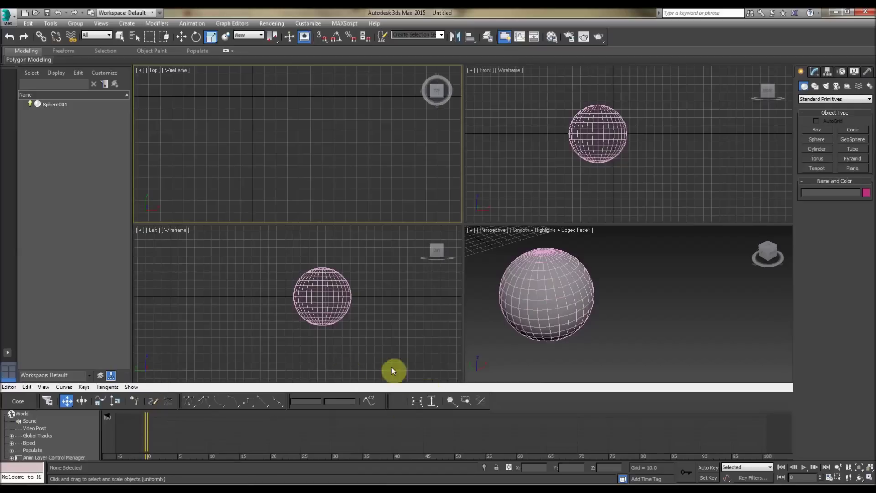
click(607, 246)
click(550, 303)
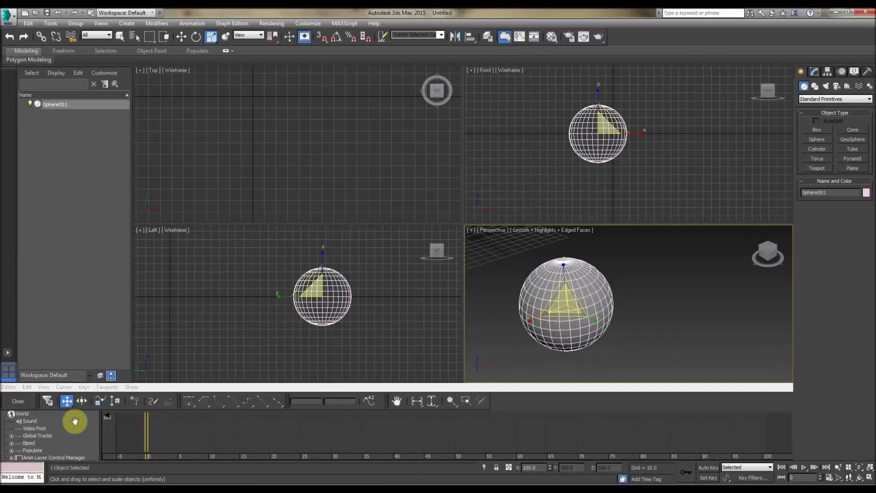
click(18, 401)
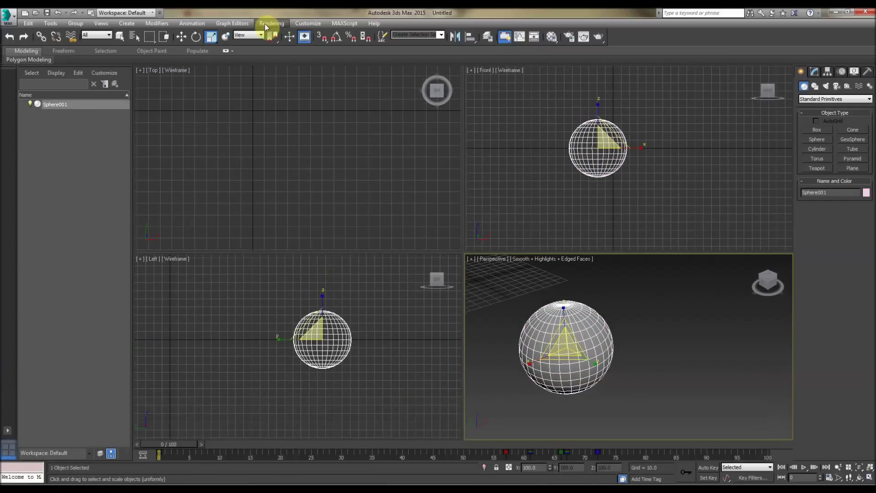
- Open the Track View Curve Editor for the sphere and select its Y Position key at frame 0
click(231, 23)
click(246, 35)
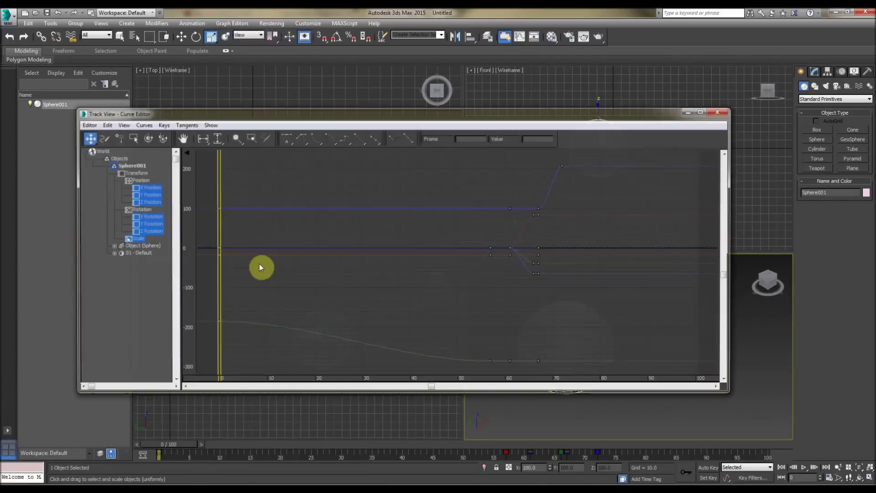
scroll(376, 254, down, 1)
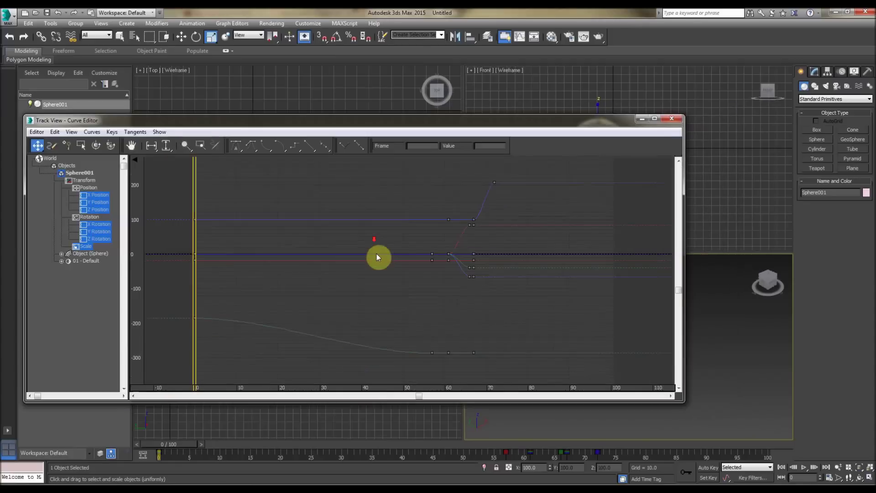
scroll(496, 199, up, 1)
scroll(285, 260, up, 2)
scroll(447, 210, down, 3)
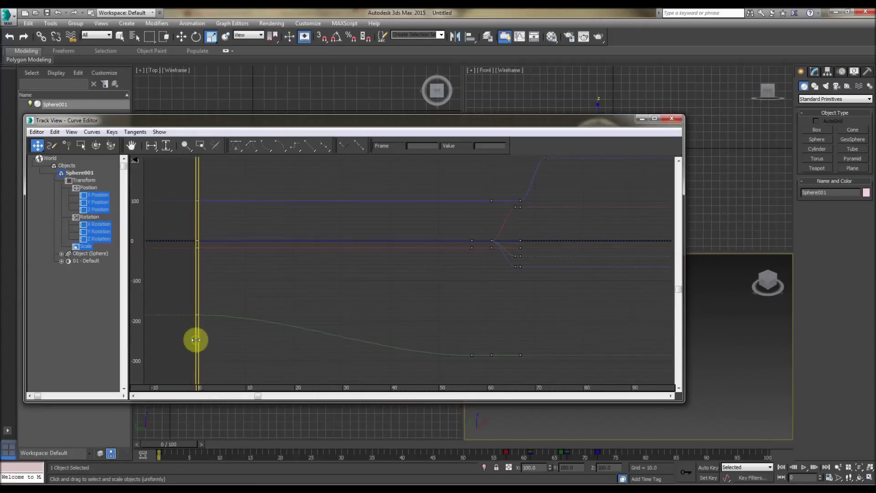
middle_drag(195, 340, 290, 248)
click(294, 241)
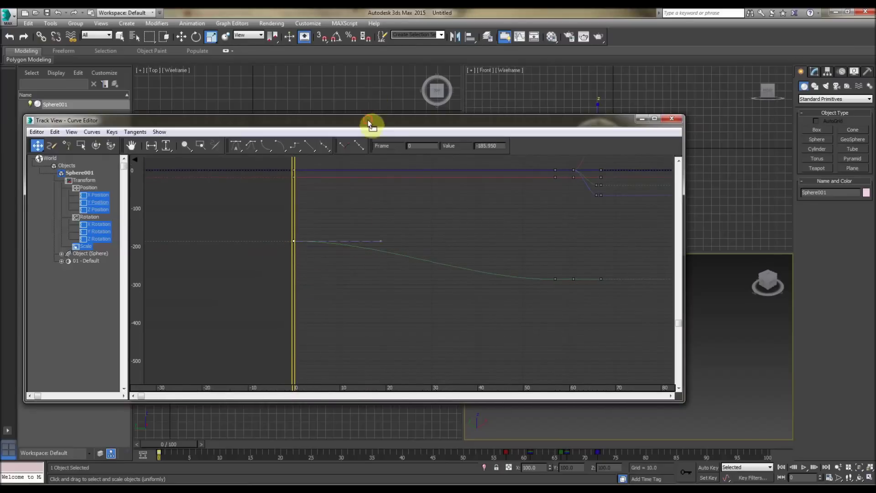
- Place the Curve Editor beside the Perspective view and scrub between frames 16 and 51 to compare the sphere's motion with its curve
drag(369, 123, 145, 133)
drag(158, 445, 470, 395)
scroll(584, 329, down, 5)
key(ctrl+e)
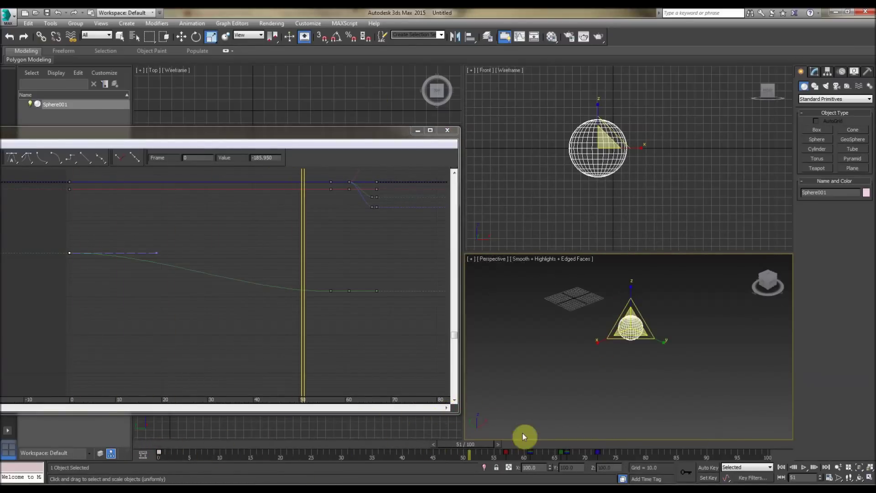
drag(489, 440, 262, 445)
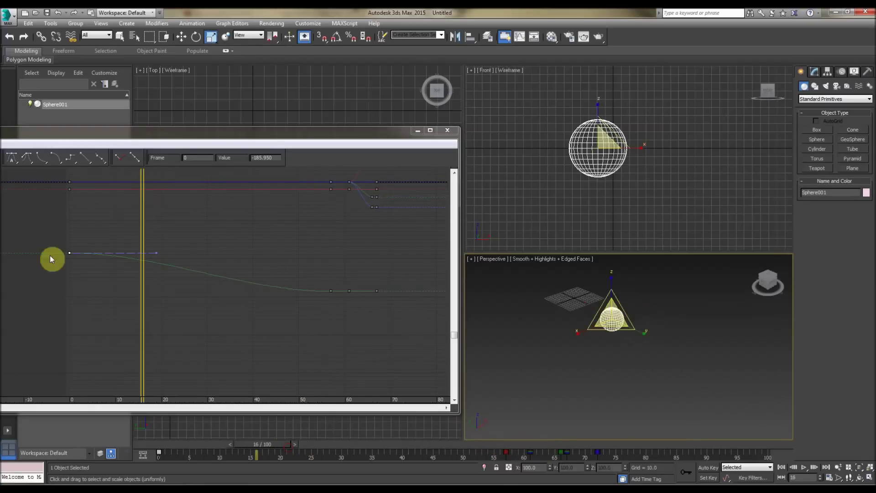
click(93, 258)
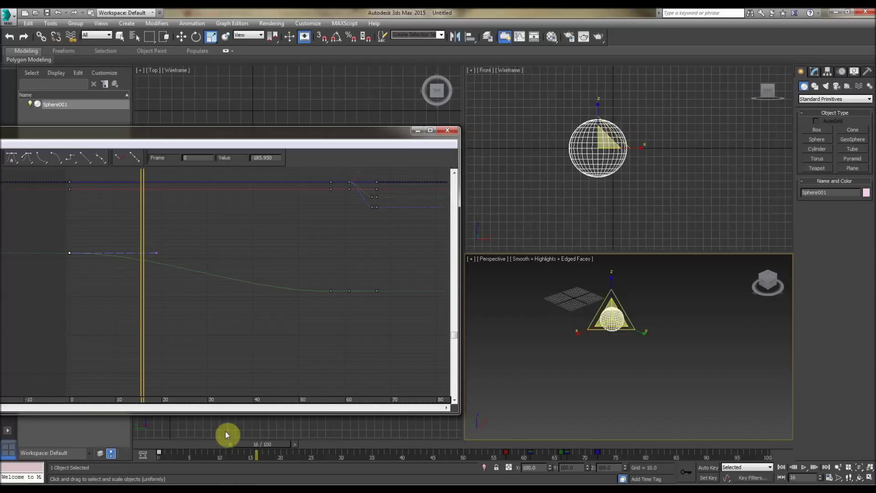
drag(242, 443, 304, 373)
- Pull the tangent handle of the Y Position key at frame 0 downward and play the animation from the start
drag(155, 253, 149, 278)
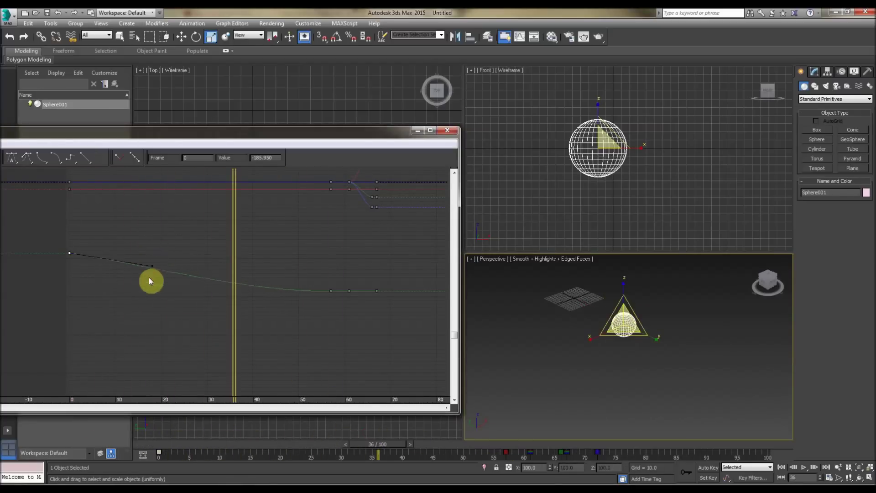
drag(378, 454, 189, 452)
click(804, 467)
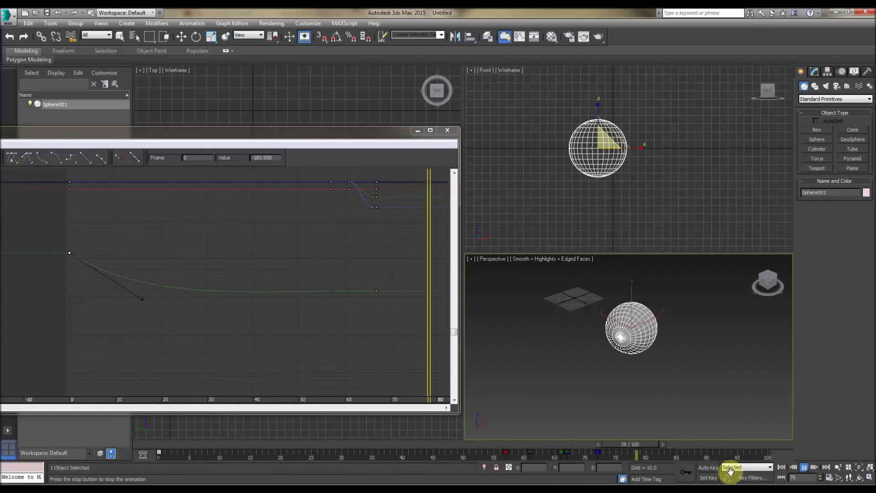
click(804, 468)
- Examine the sphere's complete set of animation curves in the Curve Editor and close it
scroll(320, 262, down, 1)
scroll(213, 243, down, 2)
middle_drag(235, 249, 291, 292)
scroll(219, 214, down, 2)
scroll(225, 218, down, 2)
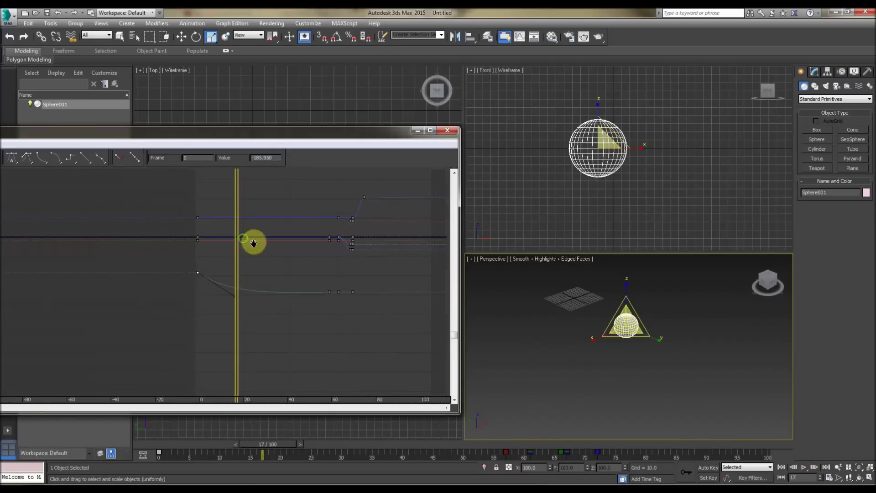
middle_drag(251, 242, 348, 261)
drag(313, 131, 608, 133)
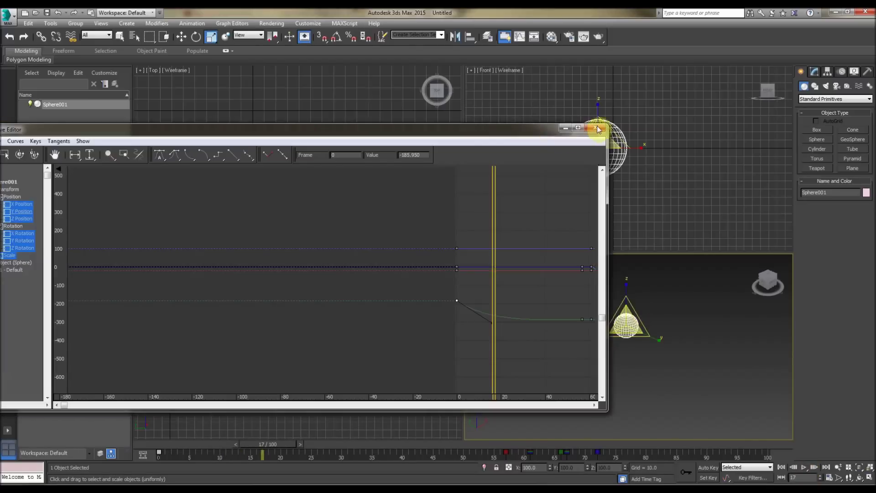
click(587, 136)
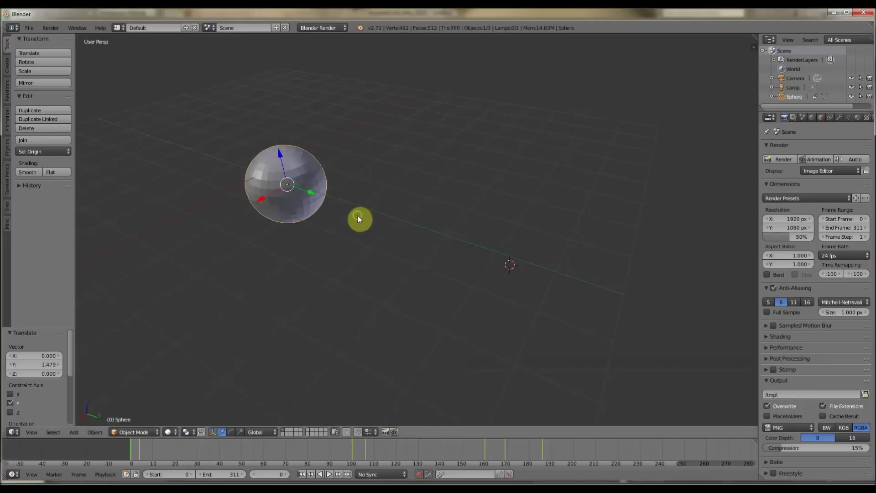
- Switch to Blender and change the screen layout to Animation
middle_drag(358, 217, 350, 219)
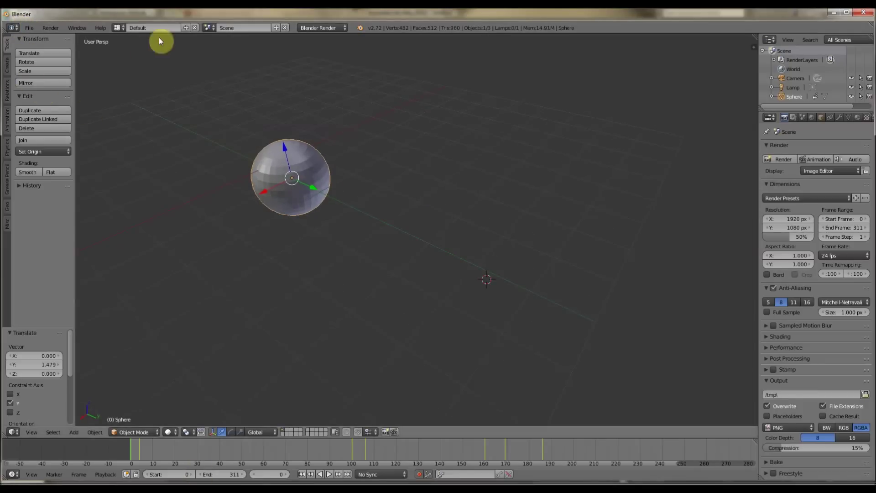
click(120, 27)
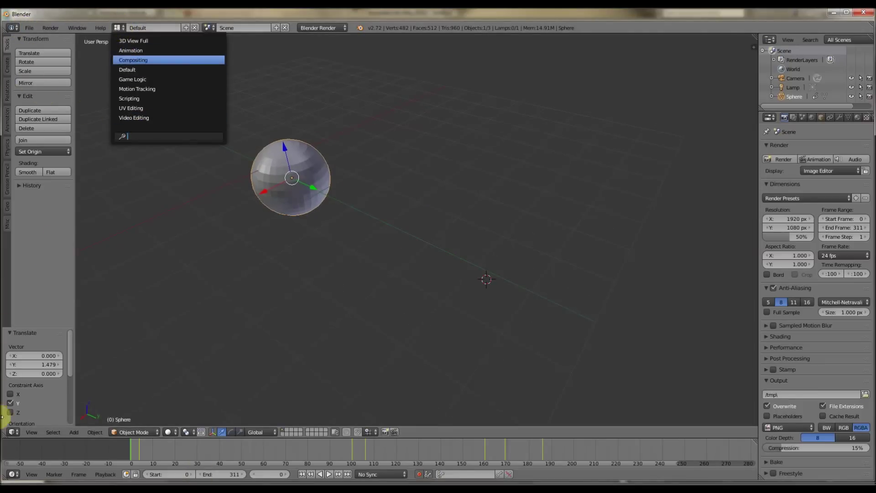
click(17, 431)
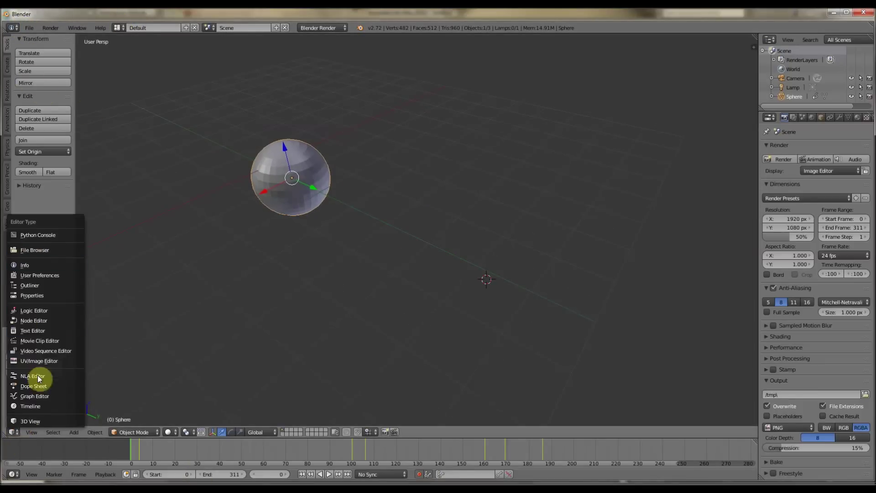
click(118, 27)
click(122, 51)
right_click(124, 65)
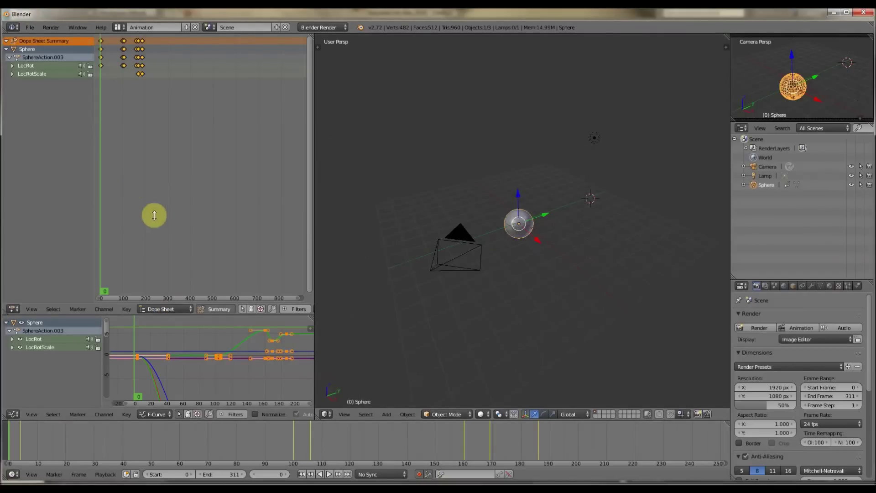
middle_drag(456, 219, 437, 267)
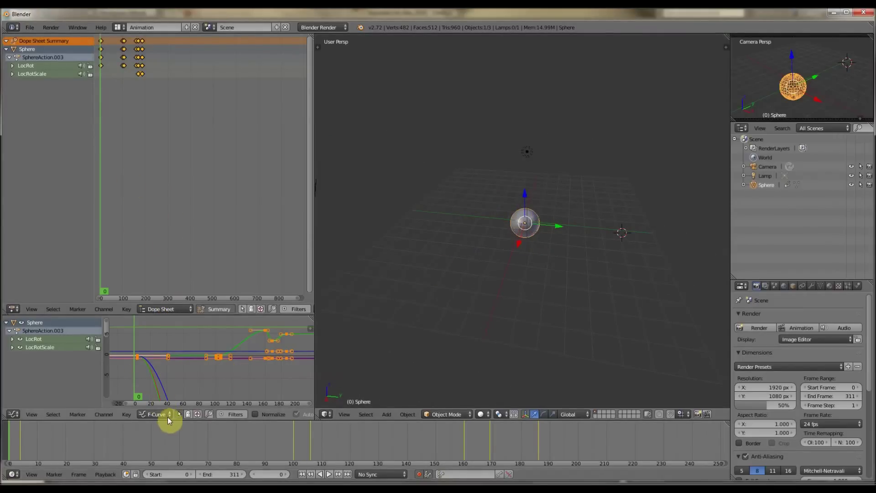
- Enlarge the F-Curve editor to show all of the sphere's curves and scrub the timeline to frame 69
drag(168, 314, 157, 182)
scroll(192, 280, down, 10)
middle_drag(169, 336, 163, 247)
scroll(174, 297, down, 1)
middle_drag(175, 298, 167, 311)
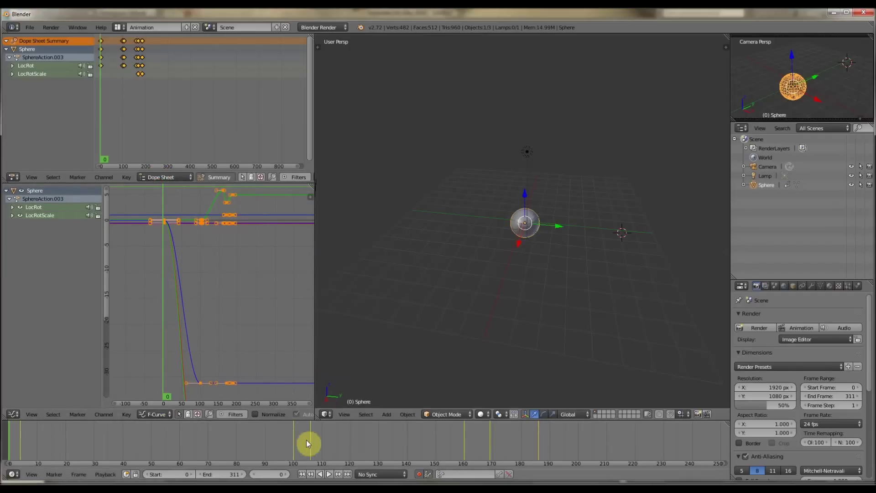
drag(107, 438, 294, 450)
drag(229, 452, 205, 451)
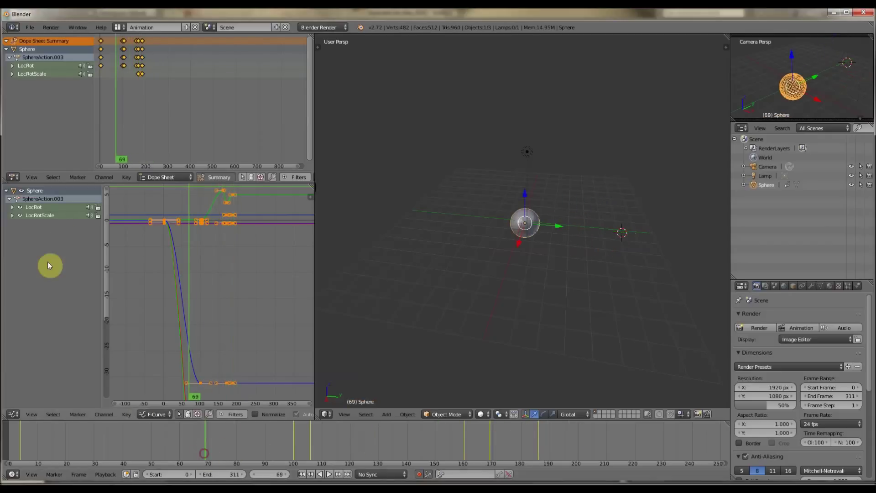
- Try pulling the outgoing tangent handle of the green curve's key near frame 0 upward in the F-Curve editor
click(180, 221)
right_drag(180, 221, 213, 226)
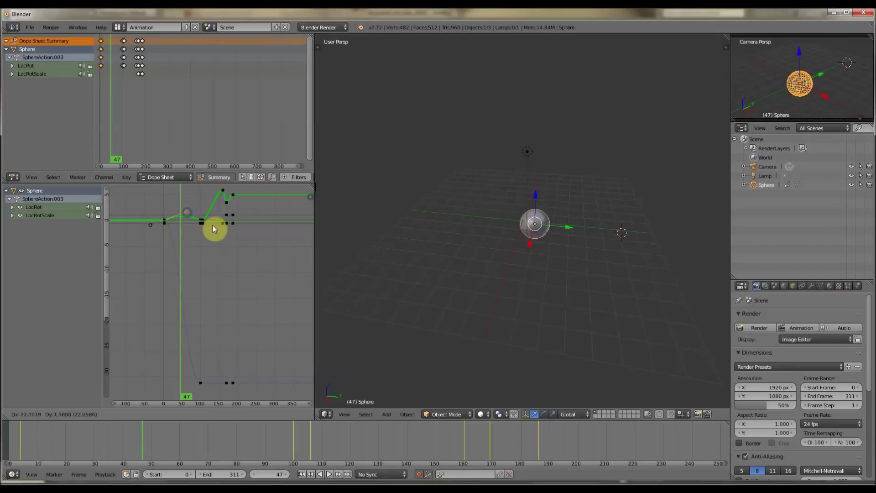
right_click(221, 220)
click(199, 234)
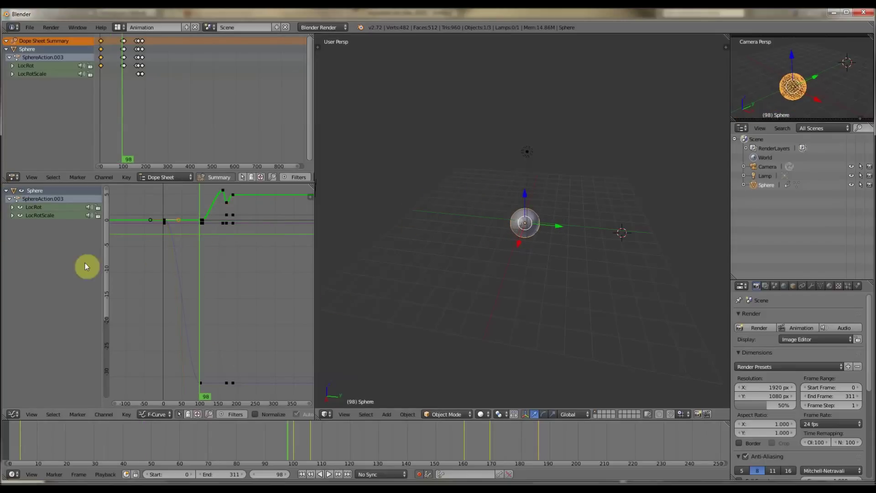
middle_drag(457, 183, 492, 236)
scroll(520, 227, up, 4)
shift+middle_drag(550, 231, 489, 189)
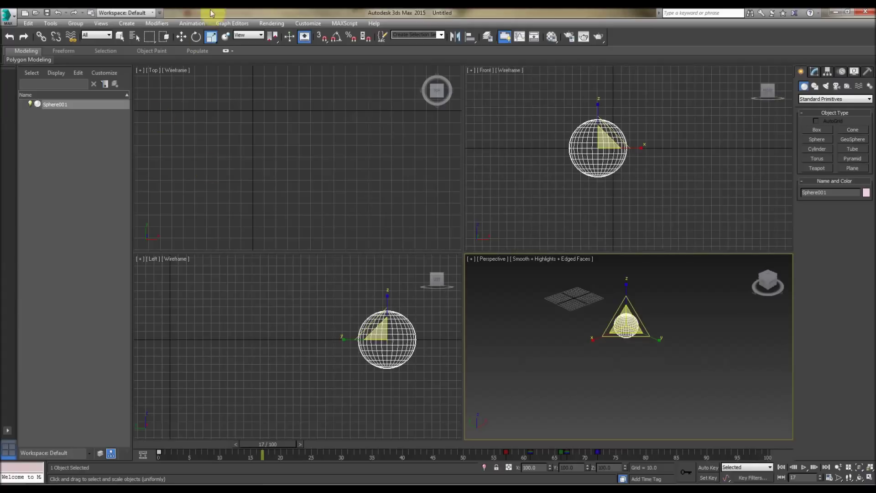
- Switch to 3ds Max and open the Dope Sheet with all of Sphere001's transform tracks in view
click(233, 23)
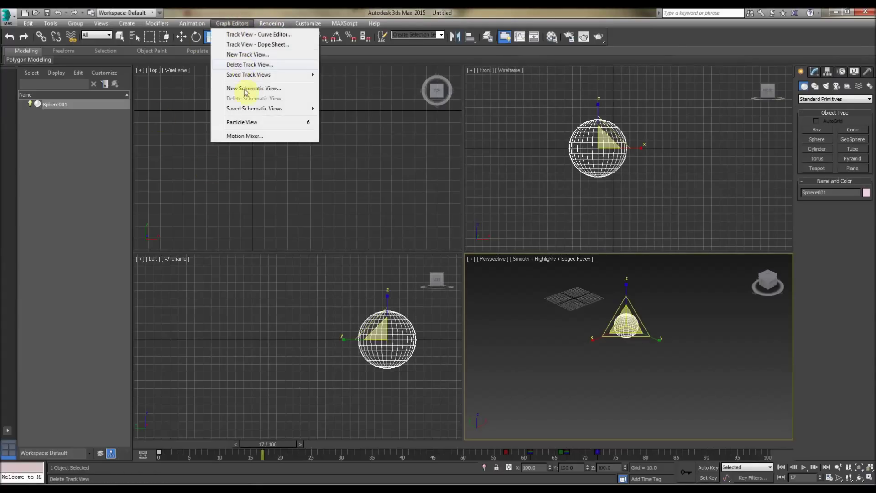
click(242, 45)
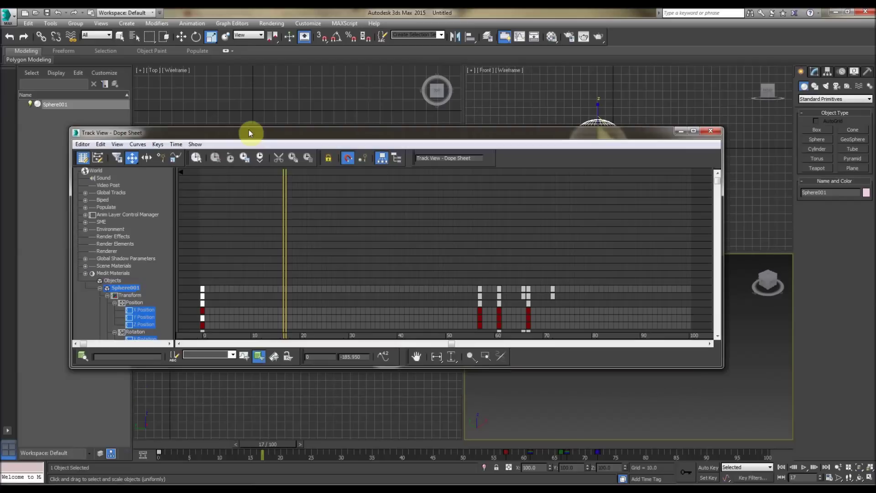
drag(249, 127, 247, 87)
scroll(407, 182, down, 3)
middle_drag(334, 264, 310, 214)
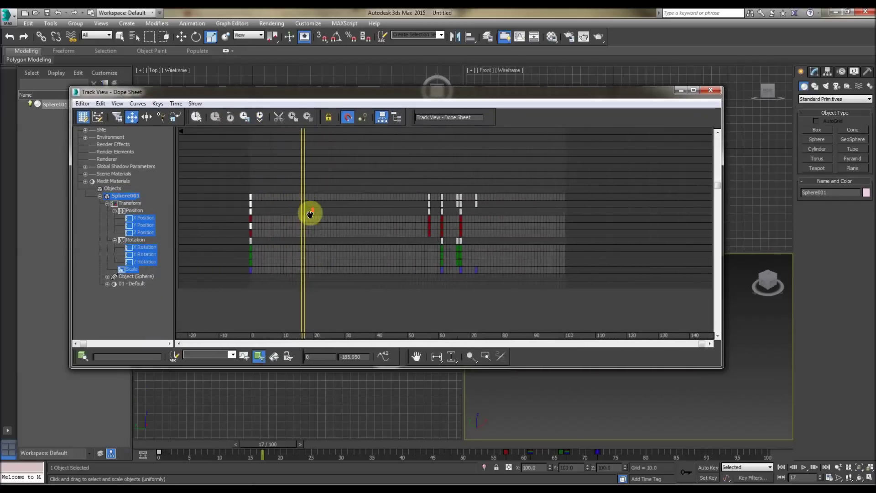
- Move the sphere's second set of position keys to frame 23 in the Dope Sheet and scrub to frame 15 beside the repositioned window
scroll(309, 214, up, 1)
drag(457, 202, 322, 201)
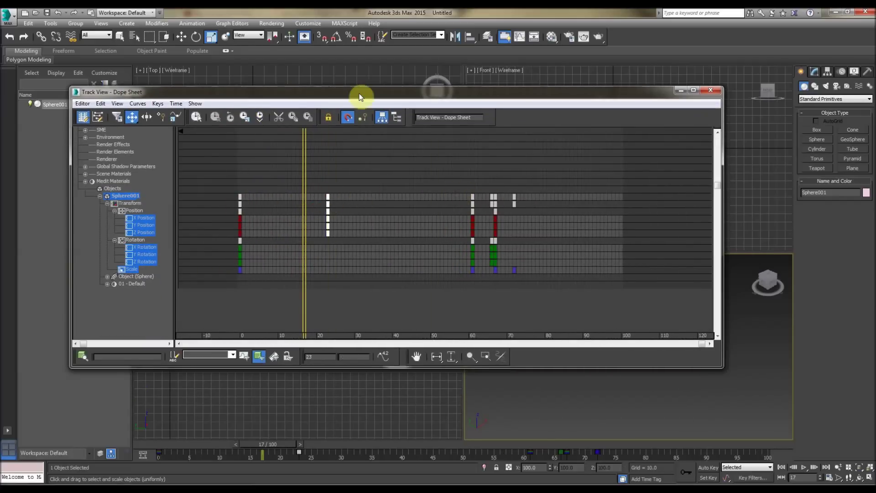
drag(360, 97, 641, 81)
click(217, 446)
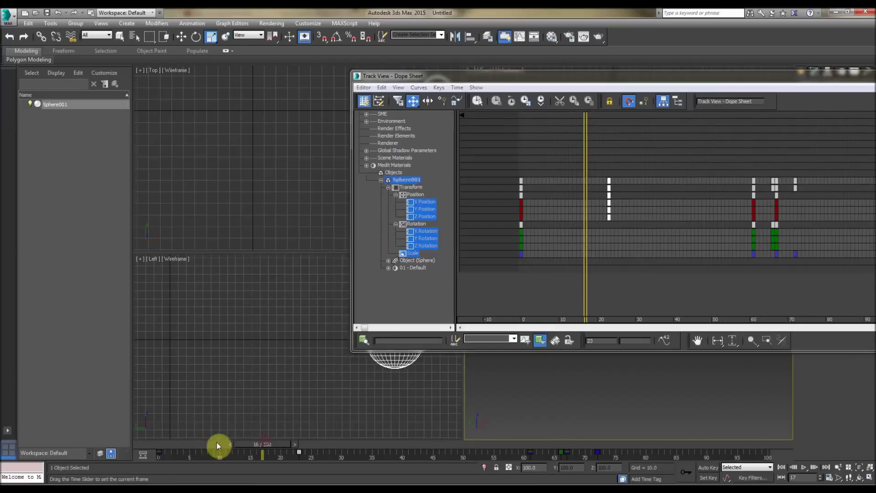
drag(217, 446, 255, 446)
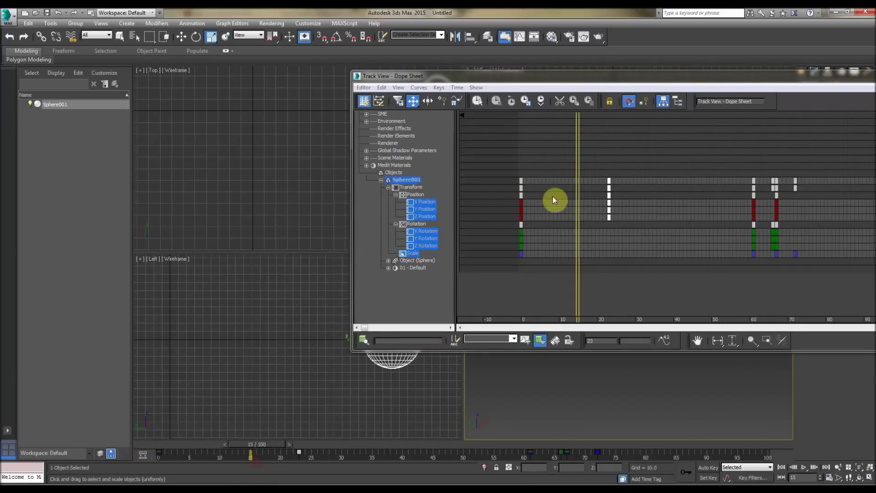
- Shift the position keys at frame 23 earlier in the Dope Sheet and scrub the time slider to check the motion
drag(608, 185, 582, 186)
drag(245, 442, 223, 446)
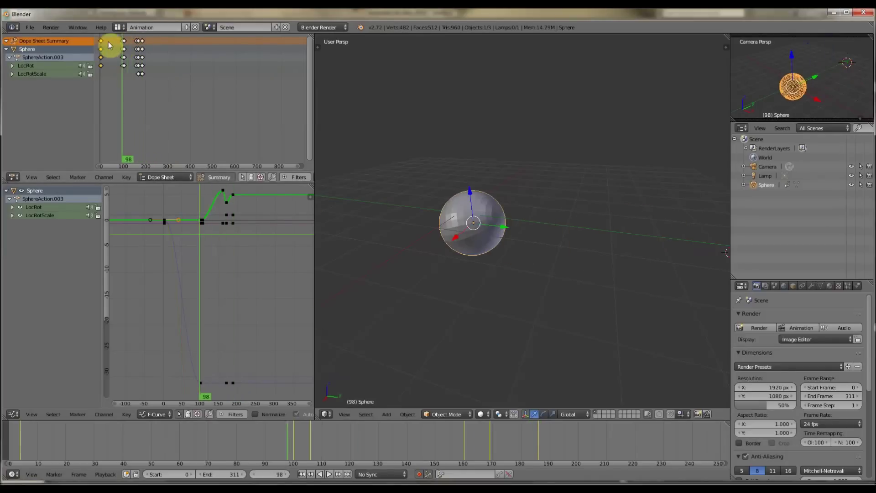
- Switch to Blender, move the sphere's keys at frame 160 to frame 126 in the Dope Sheet and scrub to frame 120
drag(109, 45, 136, 42)
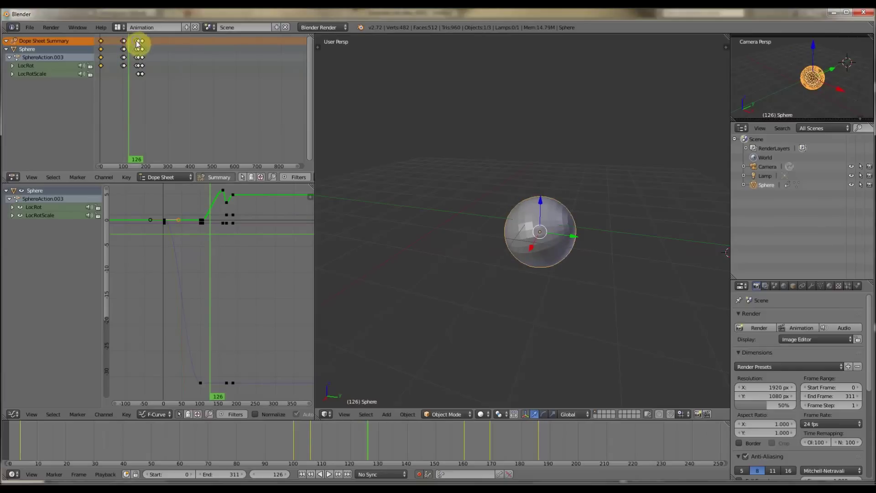
right_drag(137, 43, 129, 47)
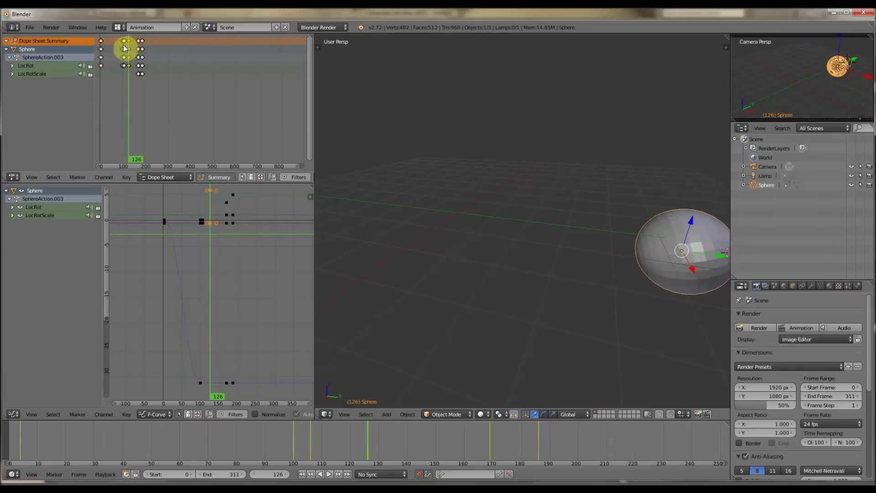
drag(129, 46, 129, 48)
right_drag(131, 51, 141, 59)
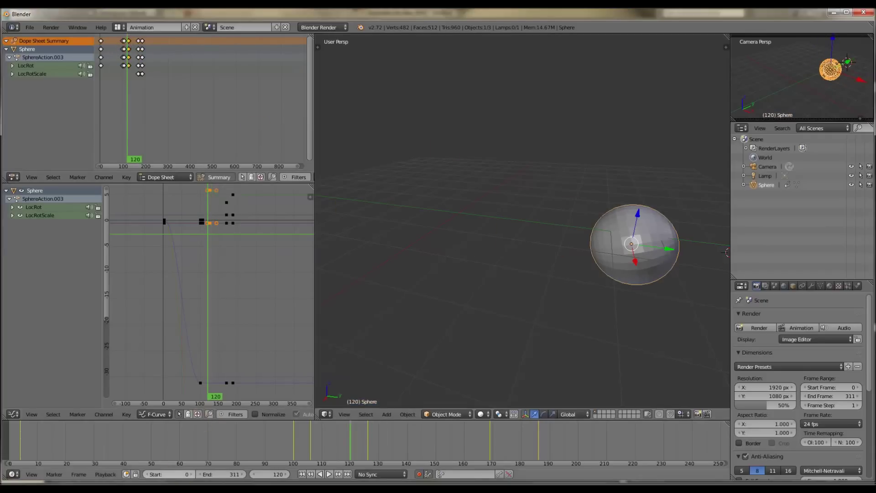